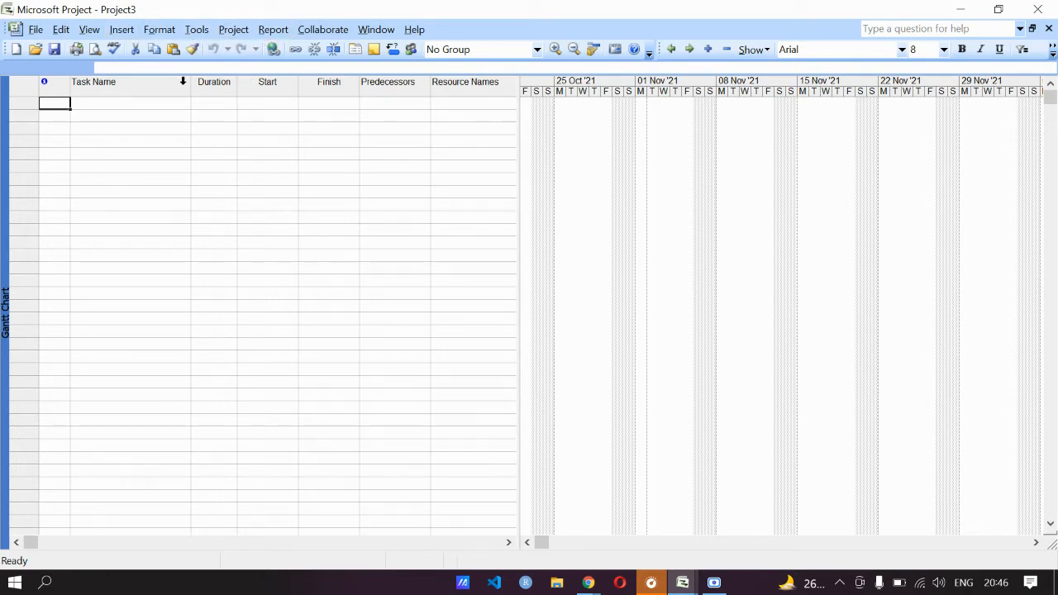
Add the task "Event mangement team" in the first row and set its duration to 10 days
{"action": "left_click", "coordinate": [97, 104]}
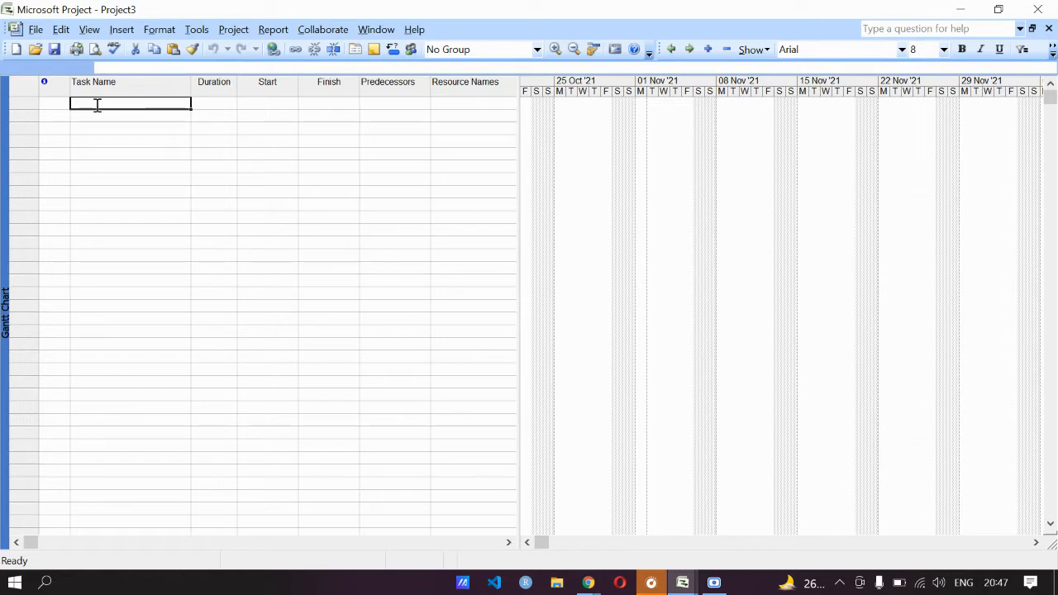
{"action": "type", "text": "Eve"}
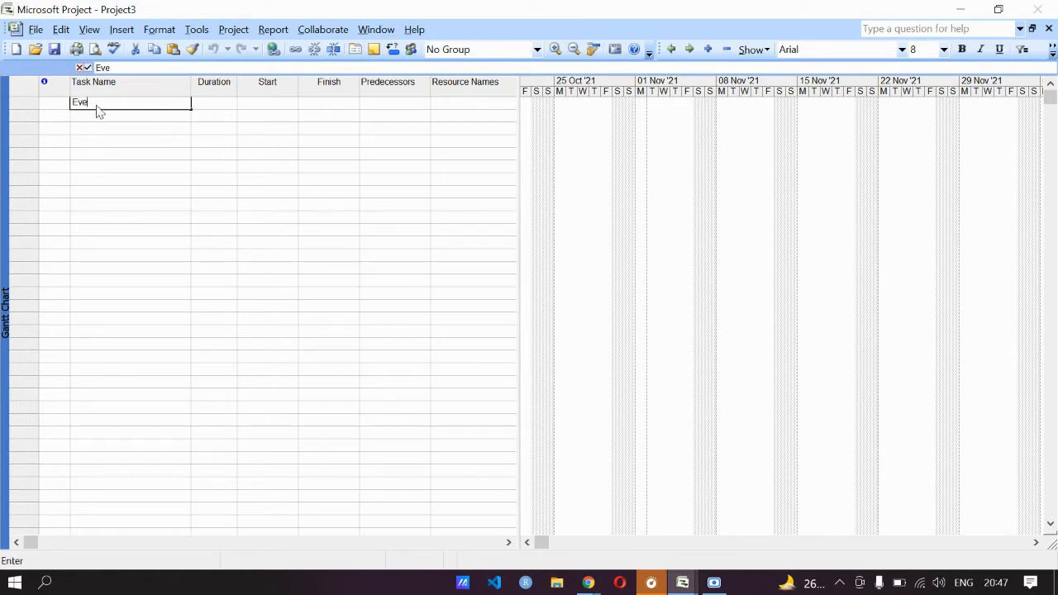
{"action": "type", "text": "nt mangement team"}
{"action": "left_click", "coordinate": [222, 101]}
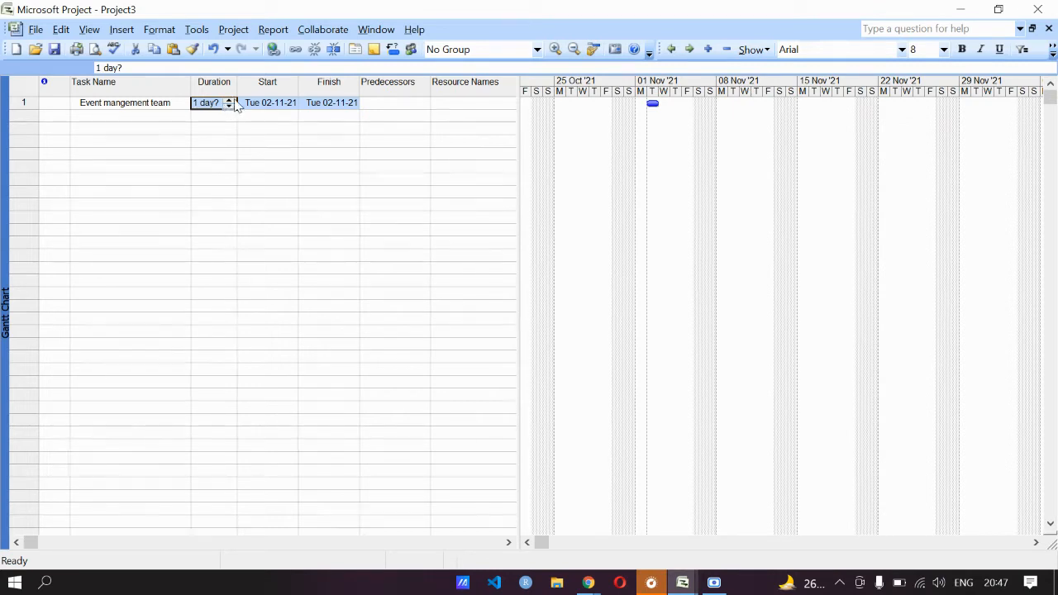
{"action": "left_click", "coordinate": [229, 100]}
{"action": "left_click", "coordinate": [230, 100]}
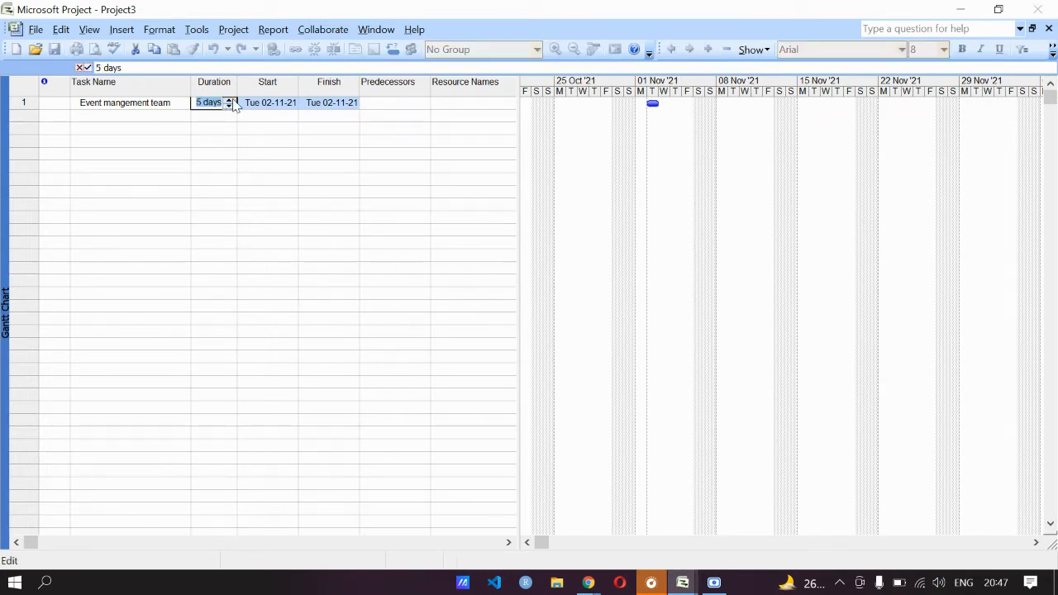
{"action": "left_click", "coordinate": [230, 100]}
{"action": "left_click", "coordinate": [230, 100]}
{"action": "left_click", "coordinate": [230, 100]}
{"action": "left_click", "coordinate": [230, 100]}
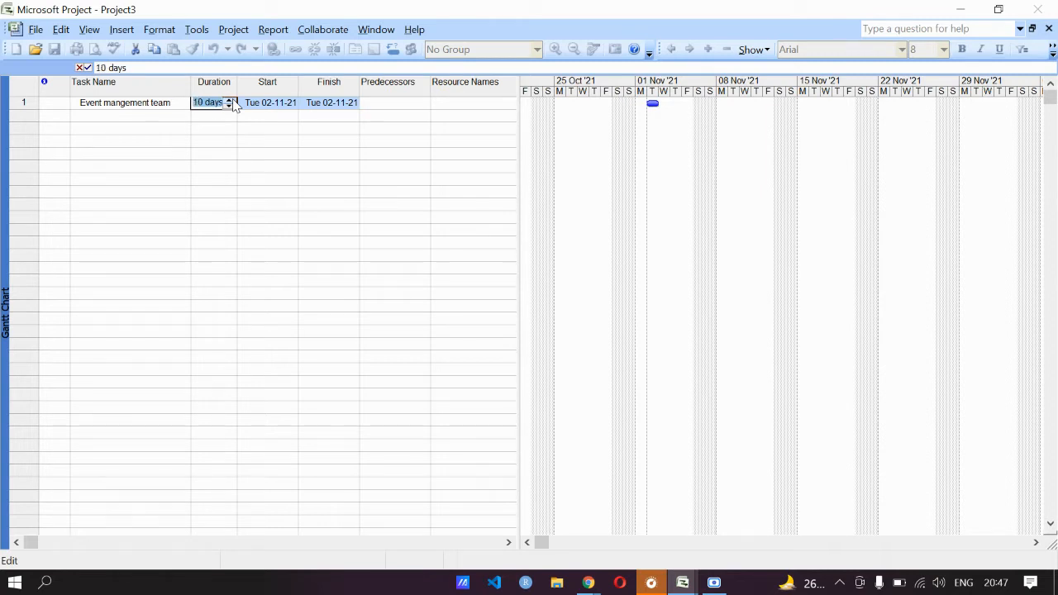
{"action": "left_click", "coordinate": [286, 104]}
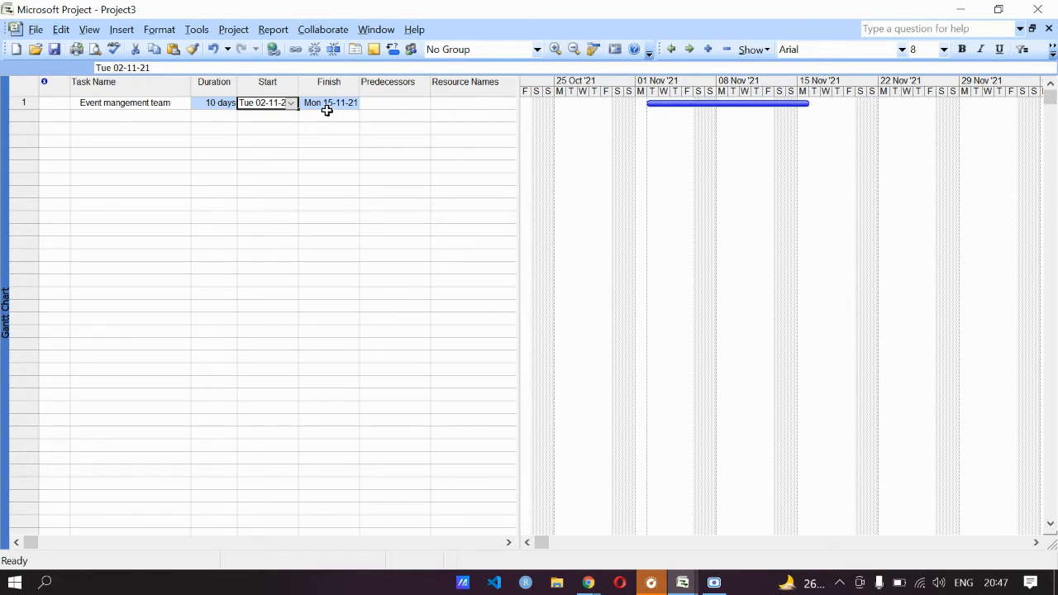
Add the task "Food management" in the second row with a duration of 2 days
{"action": "left_click", "coordinate": [153, 115]}
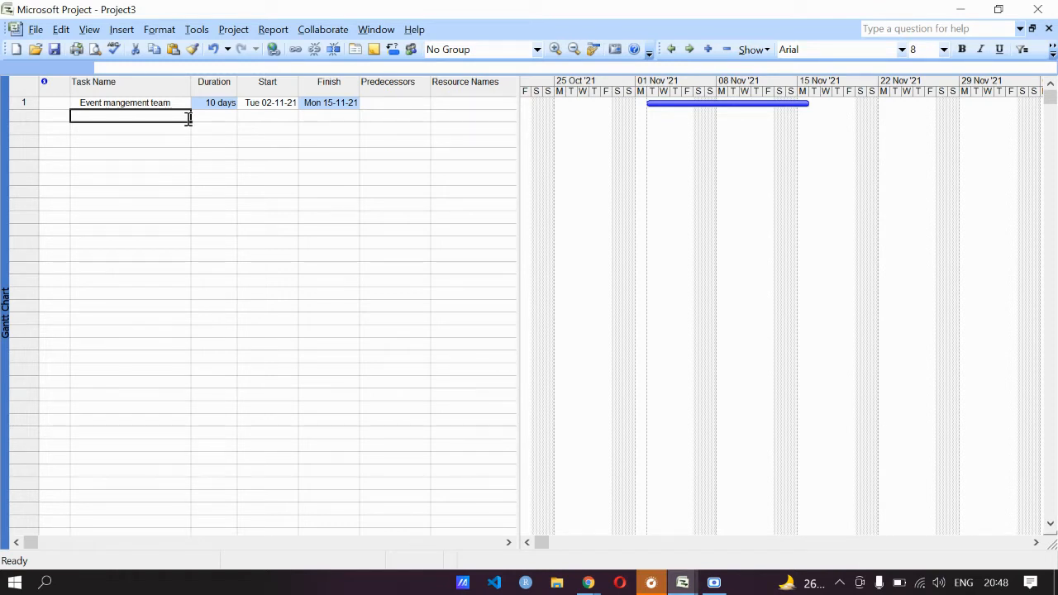
{"action": "type", "text": "Foo"}
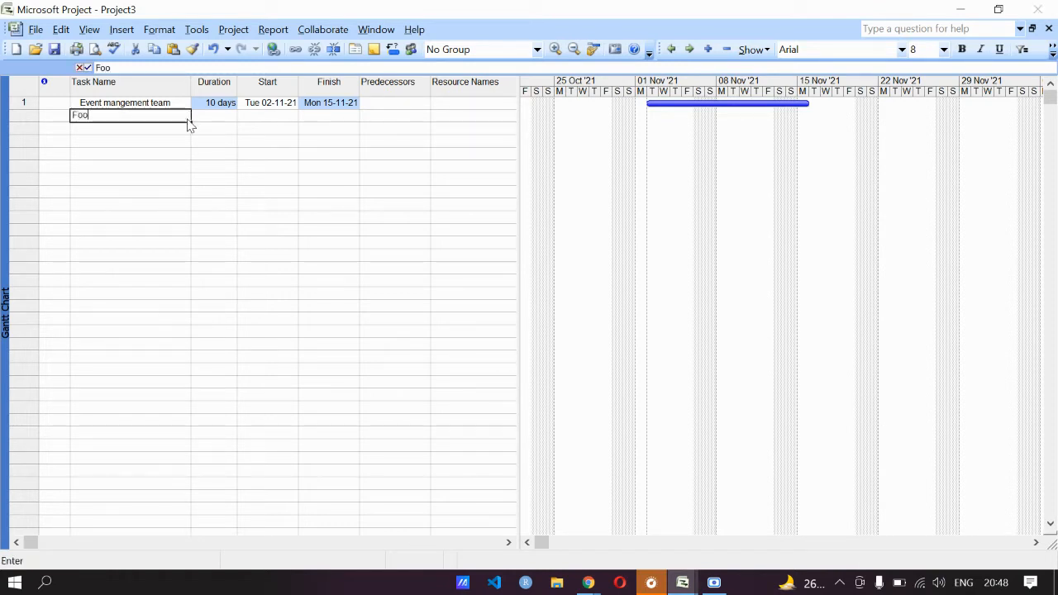
{"action": "type", "text": "d management"}
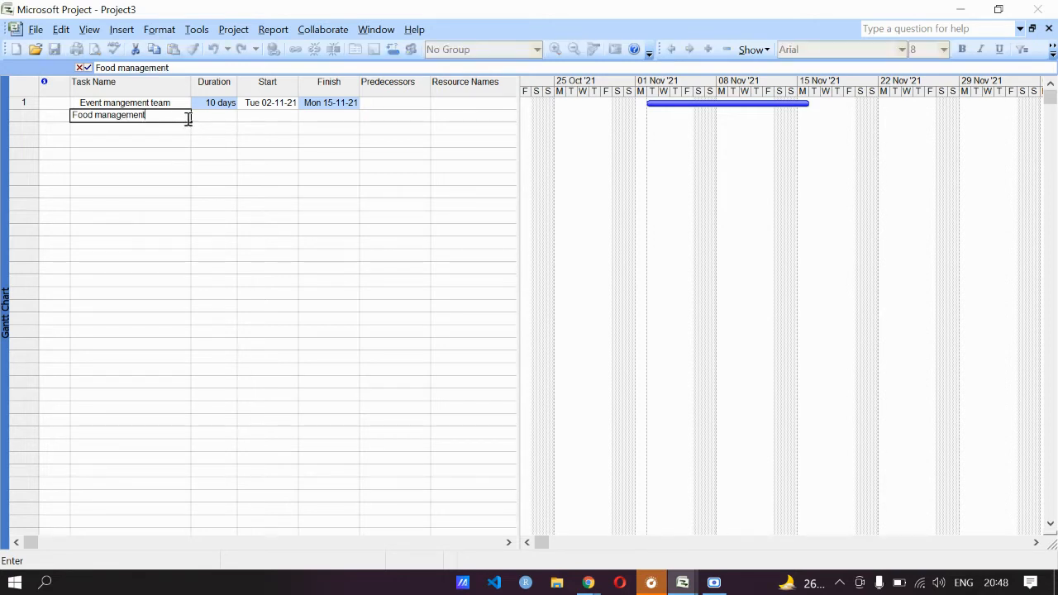
{"action": "key", "text": "Tab"}
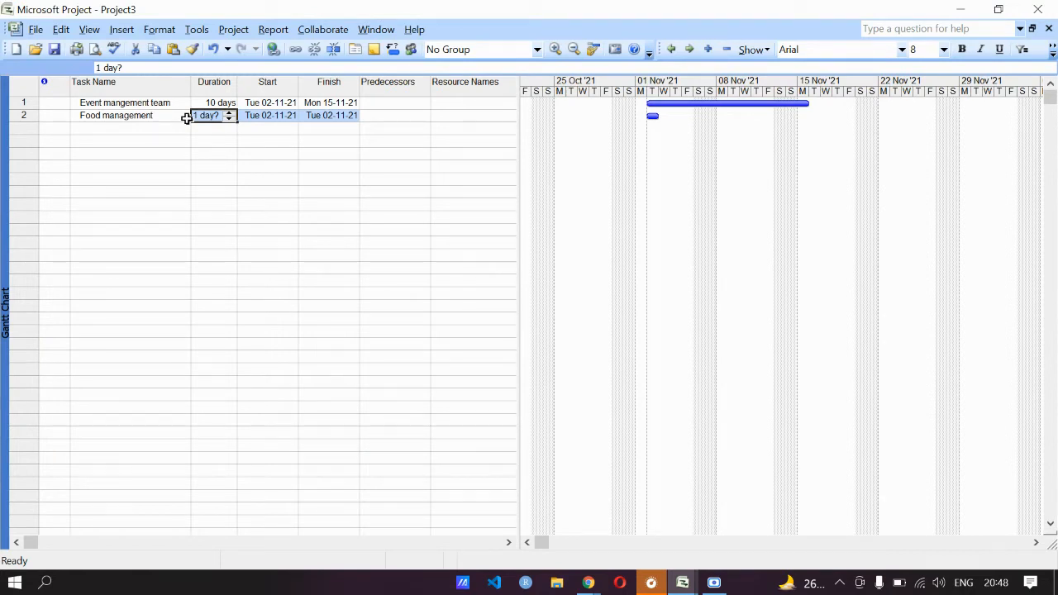
{"action": "left_click", "coordinate": [231, 113]}
Set Food management's start date to 16-11-21 and link it to always follow the Event mangement team task
{"action": "left_click", "coordinate": [265, 115]}
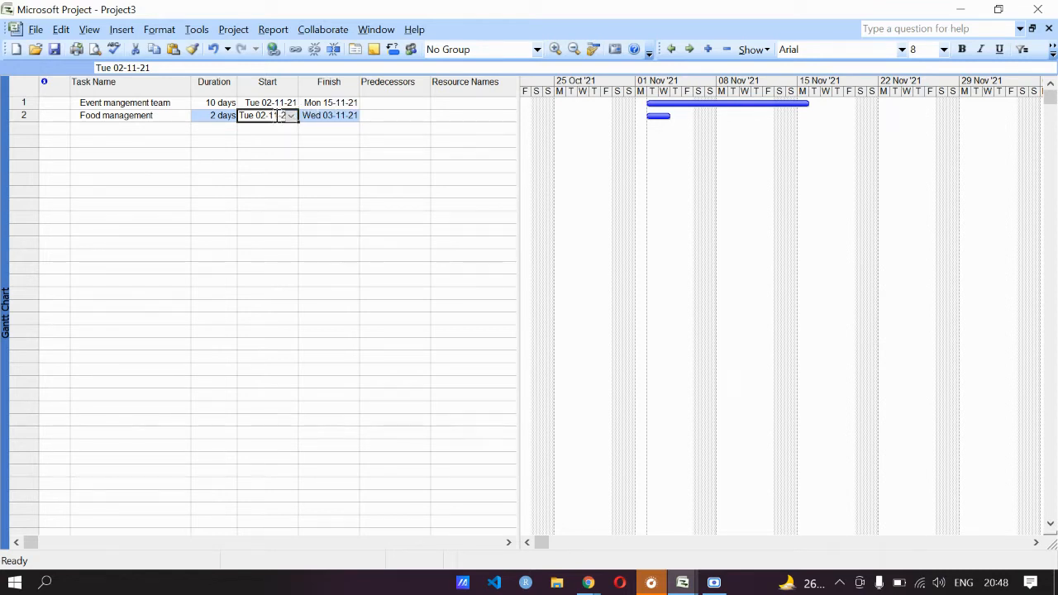
{"action": "left_click", "coordinate": [120, 68]}
{"action": "key", "text": "Delete"}
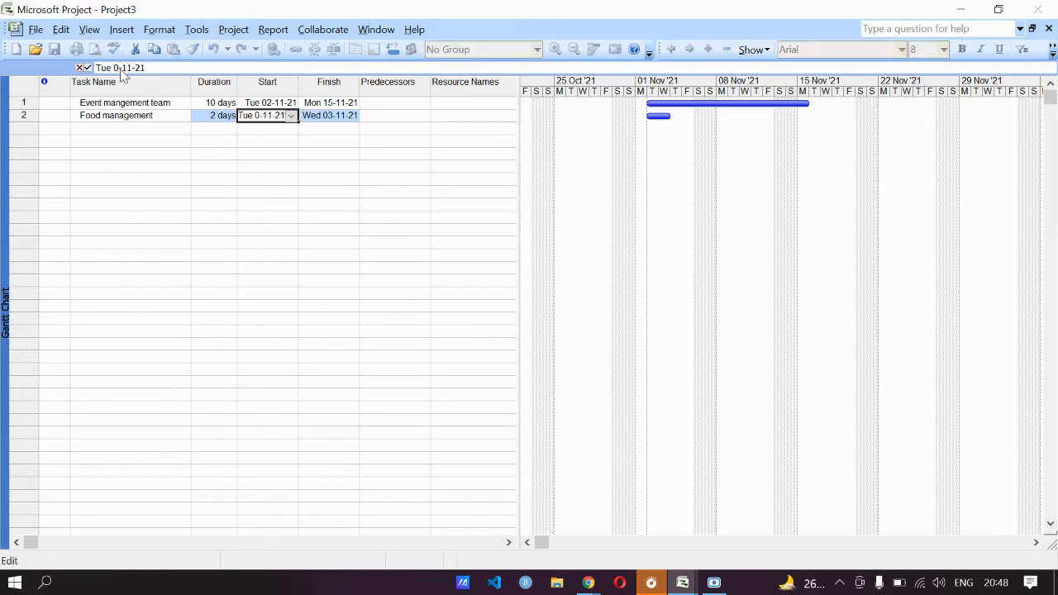
{"action": "key", "text": "BackSpace"}
{"action": "type", "text": "16"}
{"action": "key", "text": "Return"}
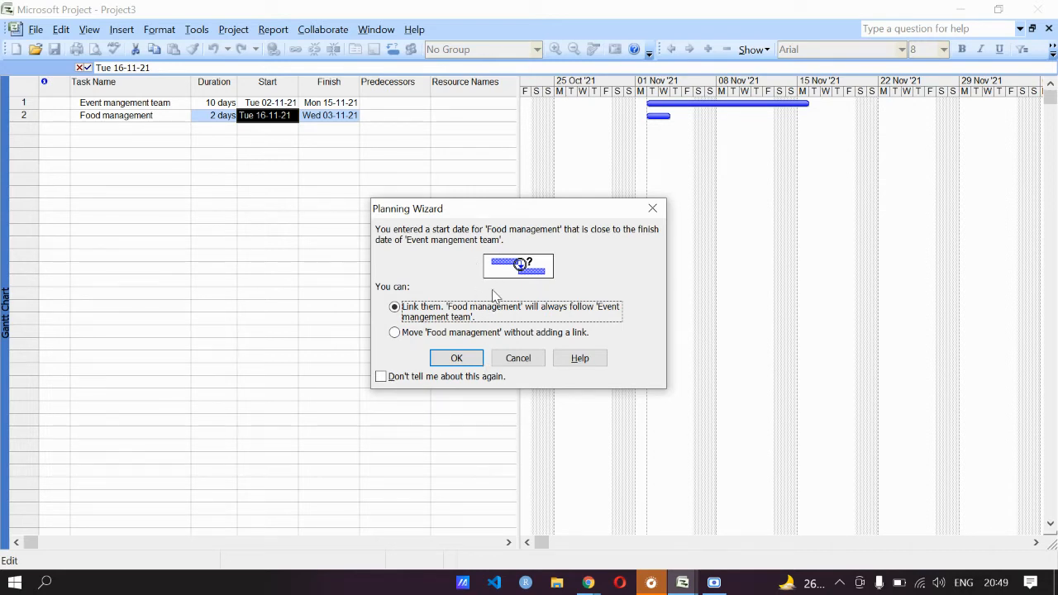
{"action": "left_click", "coordinate": [456, 358]}
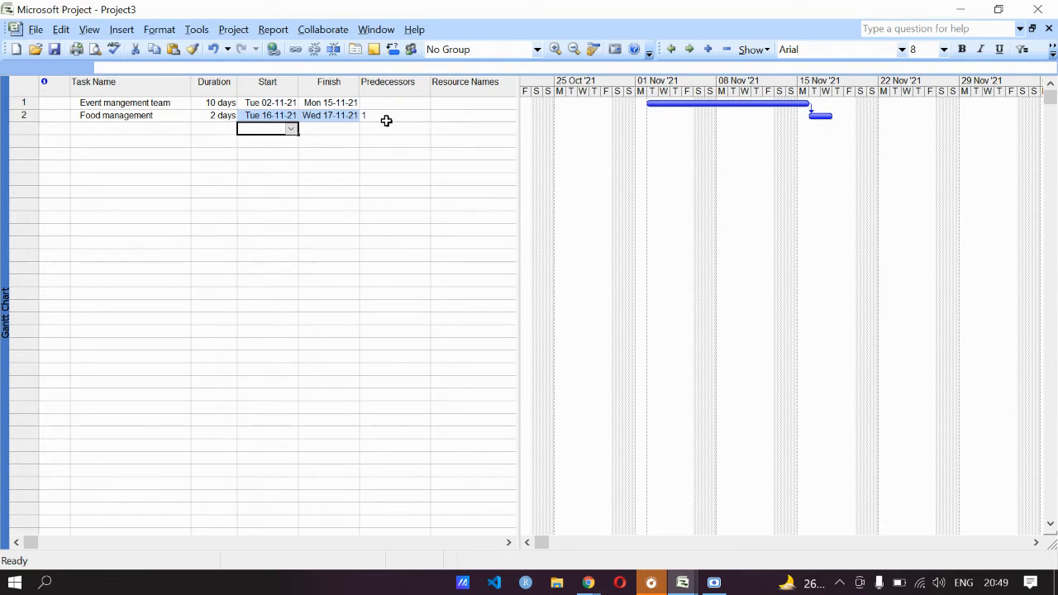
Add the task "Theme management" in the third row, keeping the default duration
{"action": "left_click", "coordinate": [175, 131]}
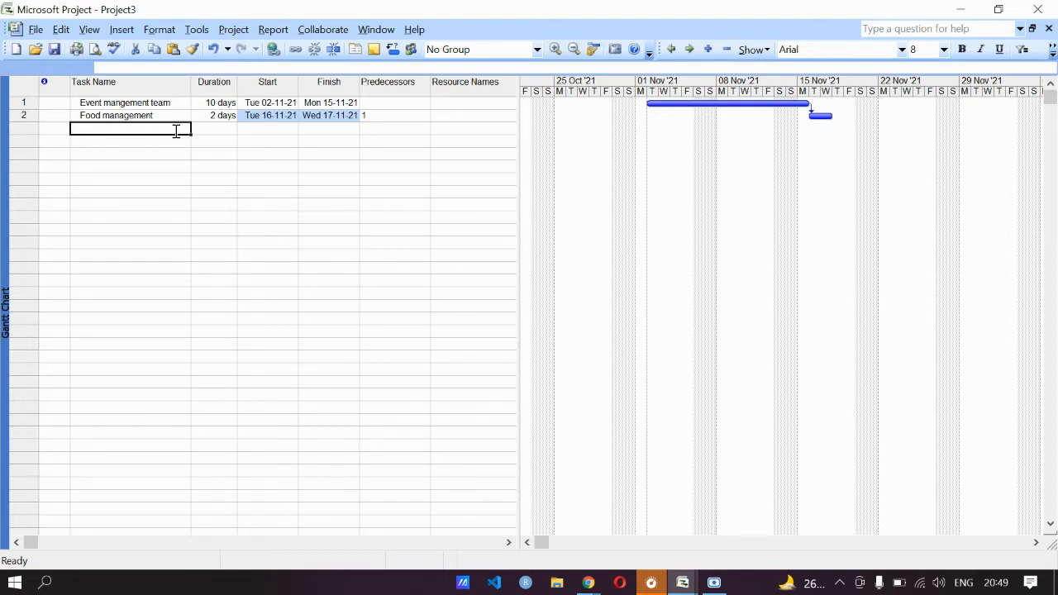
{"action": "type", "text": "Theme"}
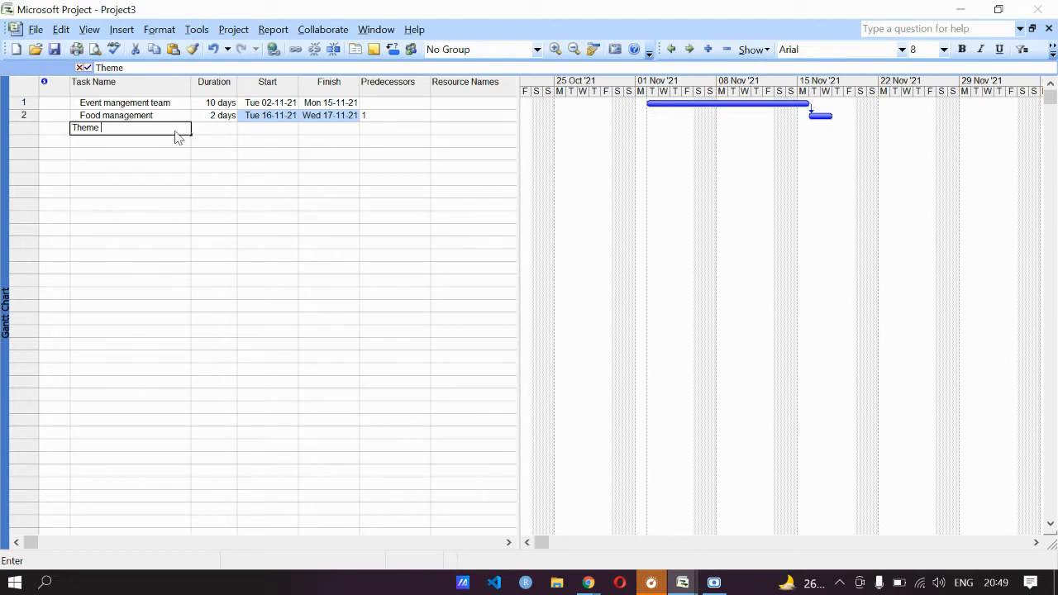
{"action": "type", "text": " manageme"}
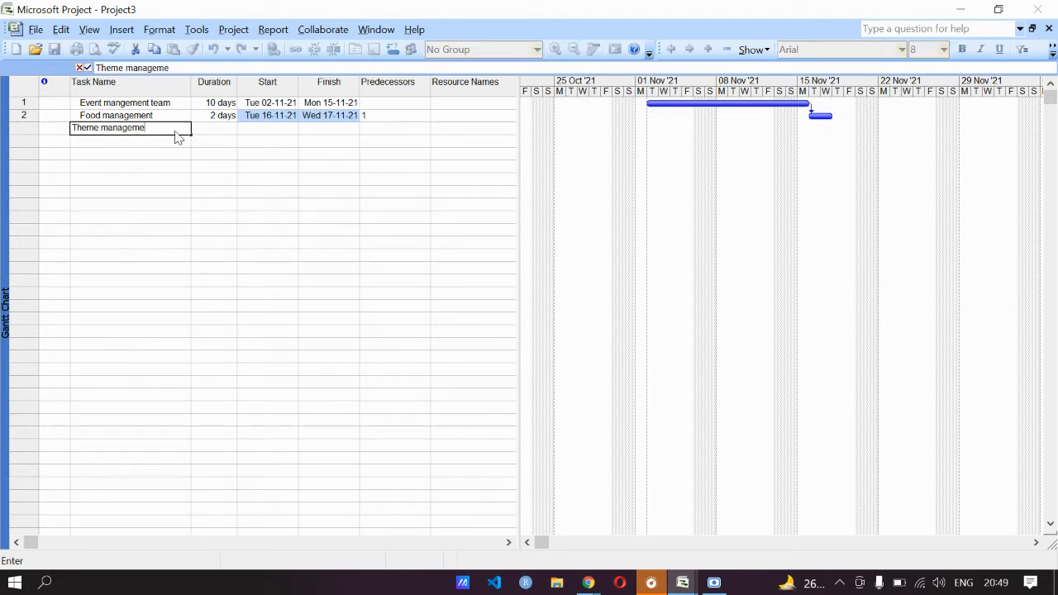
{"action": "type", "text": "nt"}
{"action": "key", "text": "Tab"}
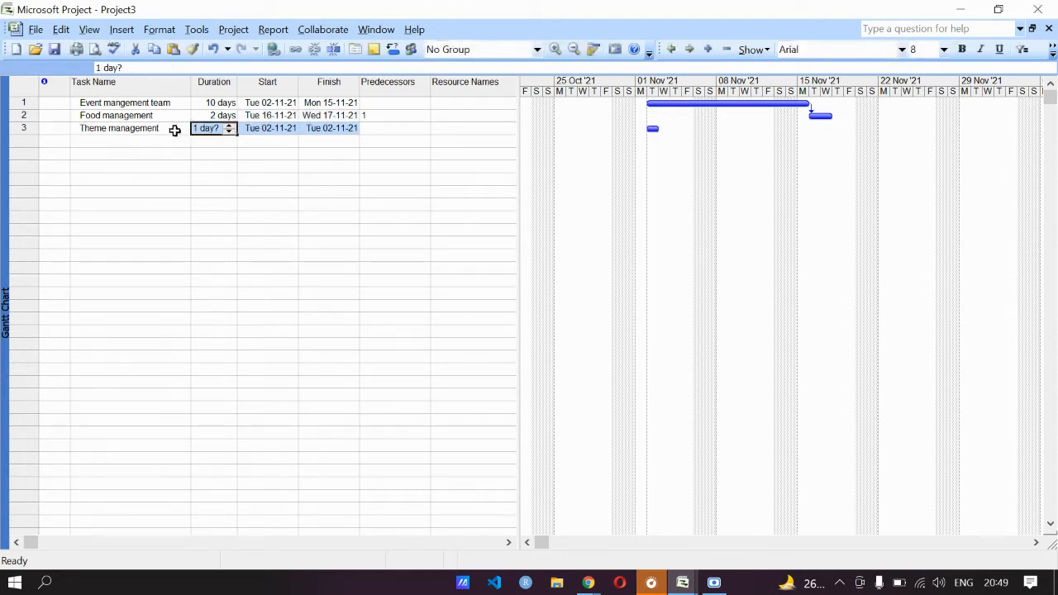
Set the start date of the Theme management task to 16-11-21
{"action": "left_click", "coordinate": [285, 131]}
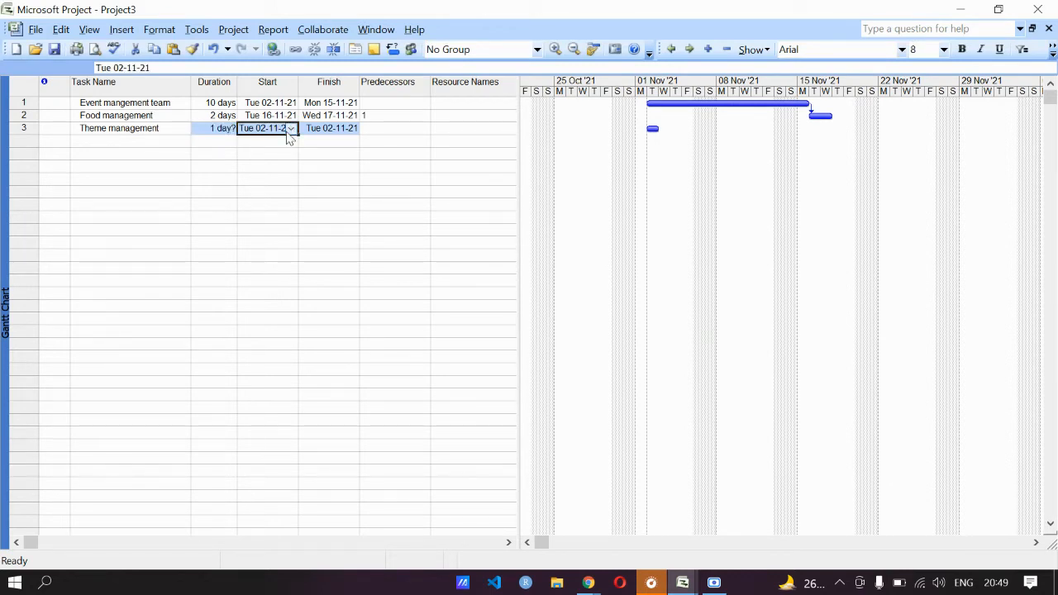
{"action": "left_click", "coordinate": [124, 70]}
{"action": "key", "text": "BackSpace"}
{"action": "key", "text": "BackSpace"}
{"action": "type", "text": "16"}
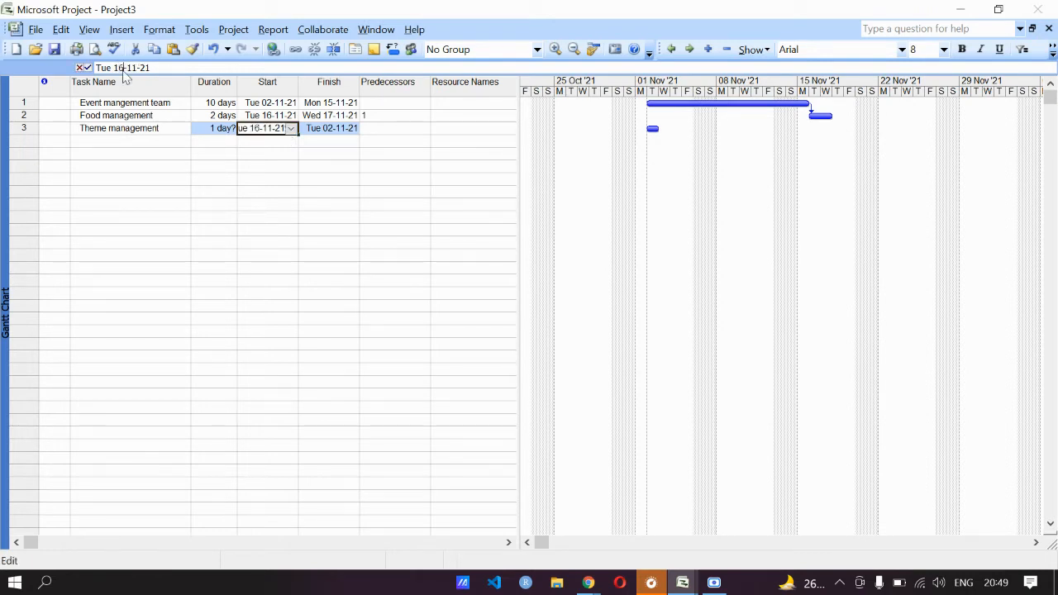
{"action": "key", "text": "Return"}
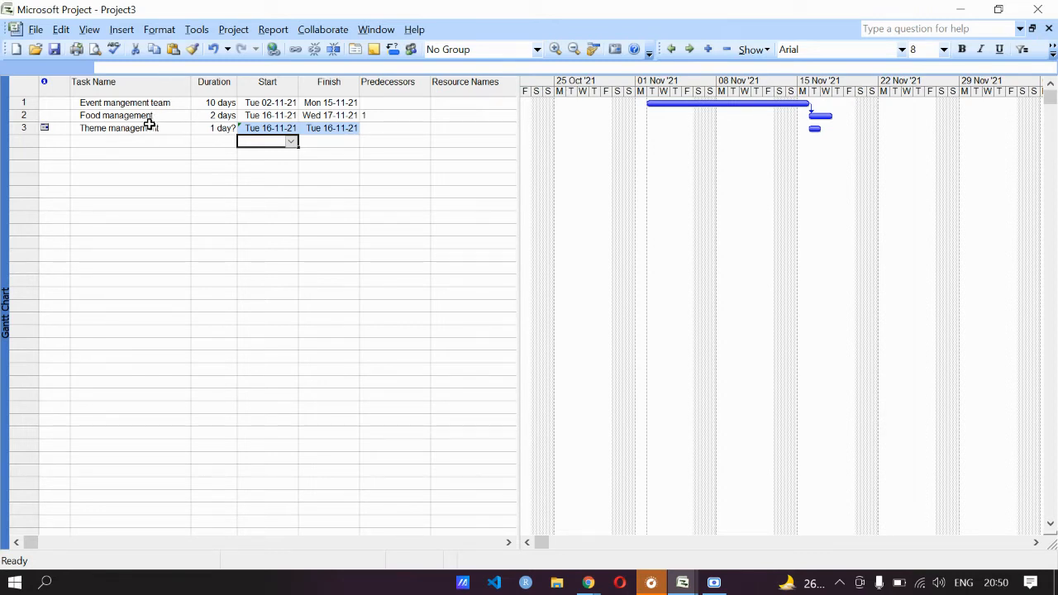
Set task 1 as the predecessor of the Theme management task
{"action": "left_click", "coordinate": [378, 138]}
{"action": "left_click", "coordinate": [386, 126]}
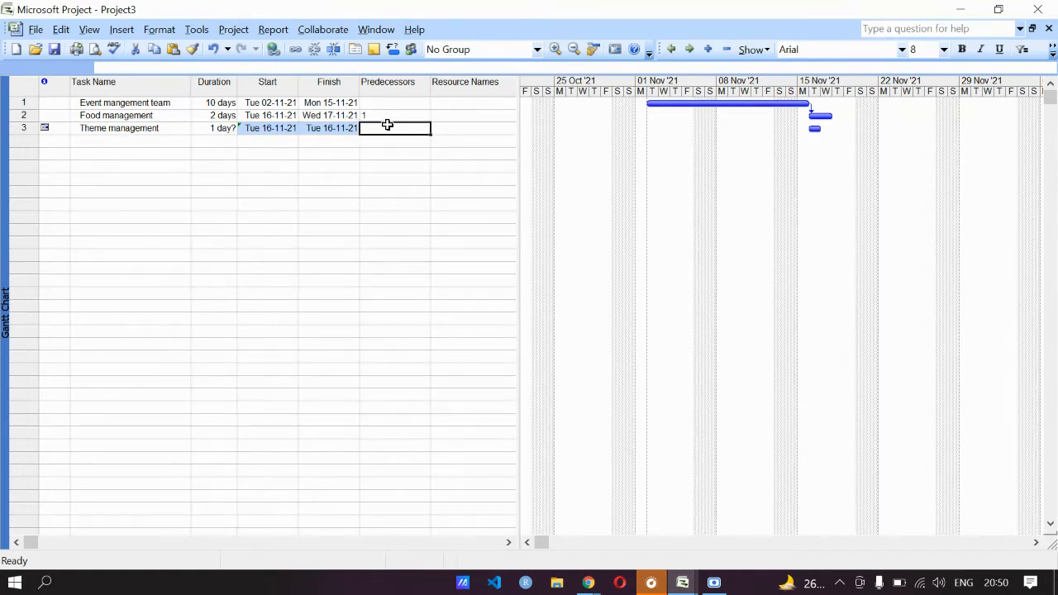
{"action": "type", "text": "1"}
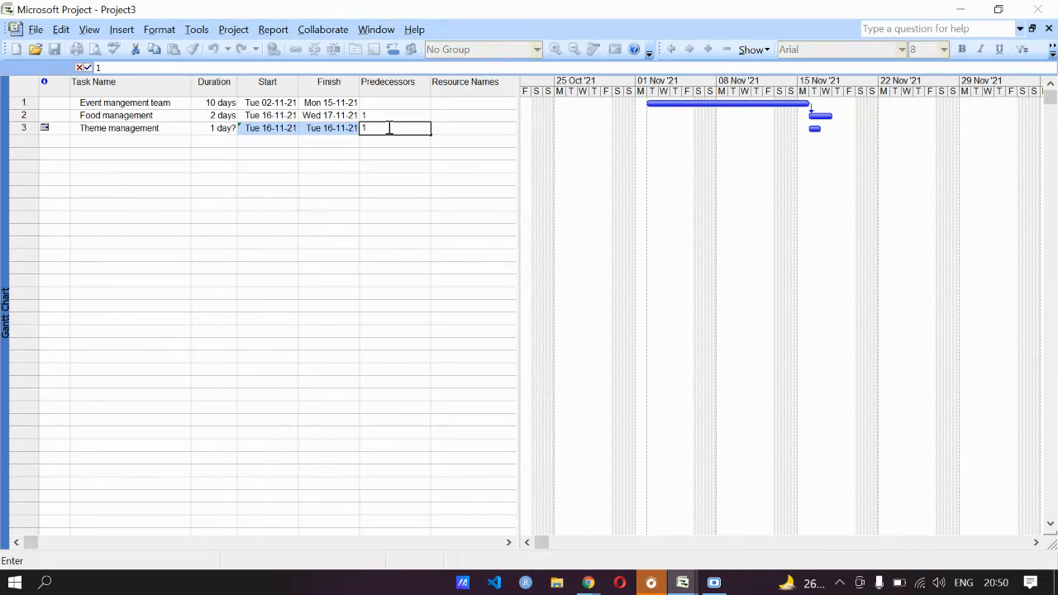
{"action": "key", "text": "Return"}
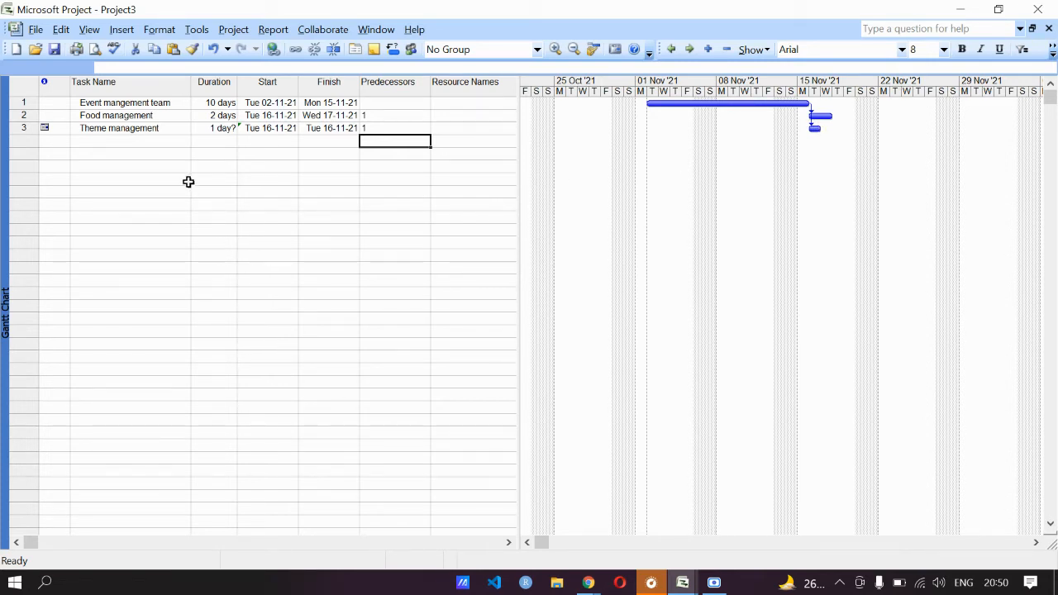
Add the task "Cake delivery" in the fourth row, keeping the default duration
{"action": "left_click", "coordinate": [134, 141]}
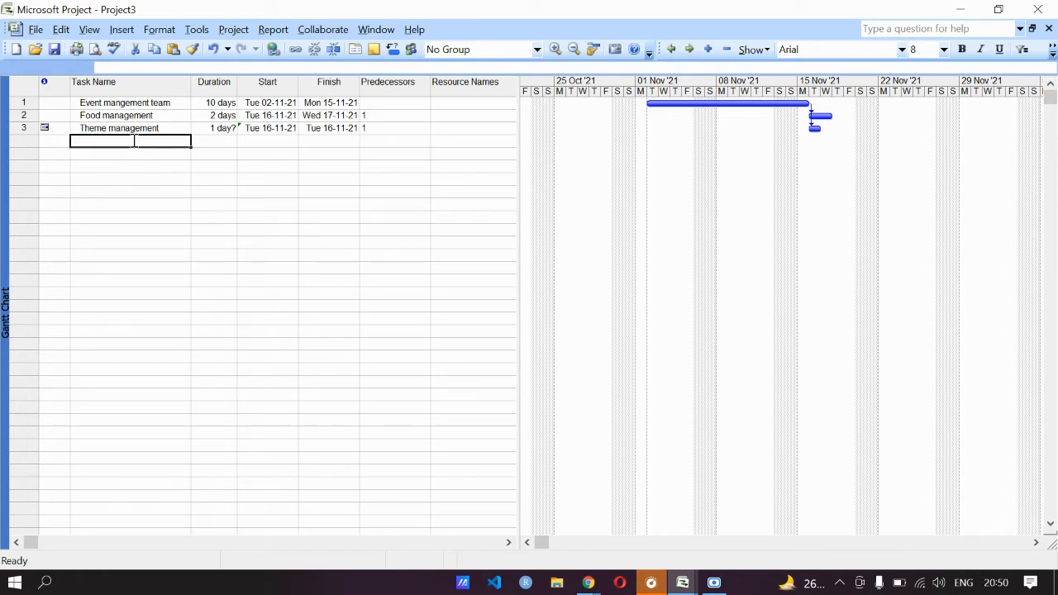
{"action": "key", "text": "Down"}
{"action": "left_click", "coordinate": [134, 141]}
{"action": "type", "text": "Cake"}
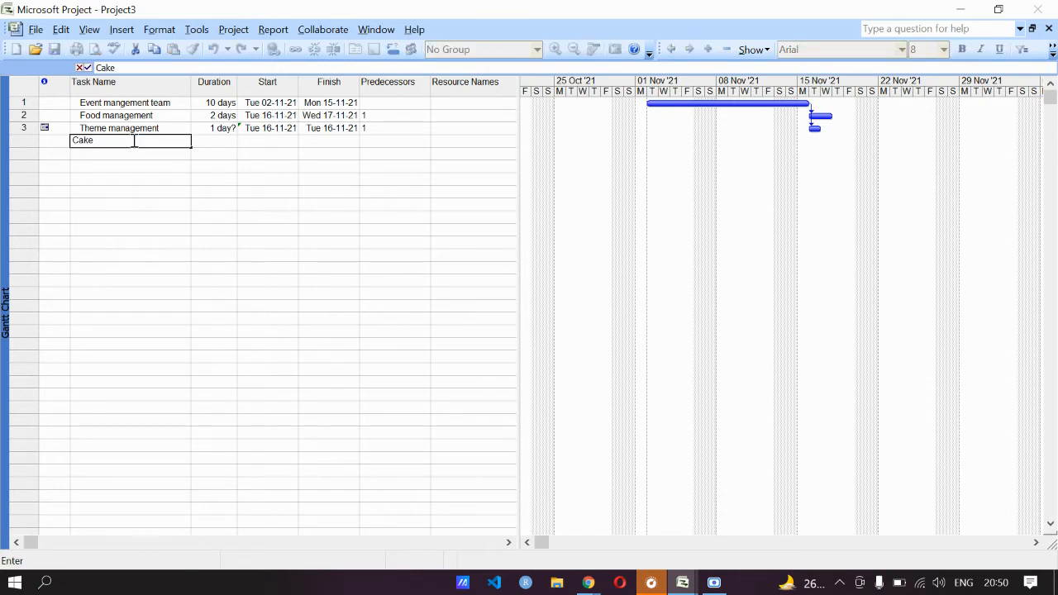
{"action": "type", "text": " delivery"}
{"action": "key", "text": "Tab"}
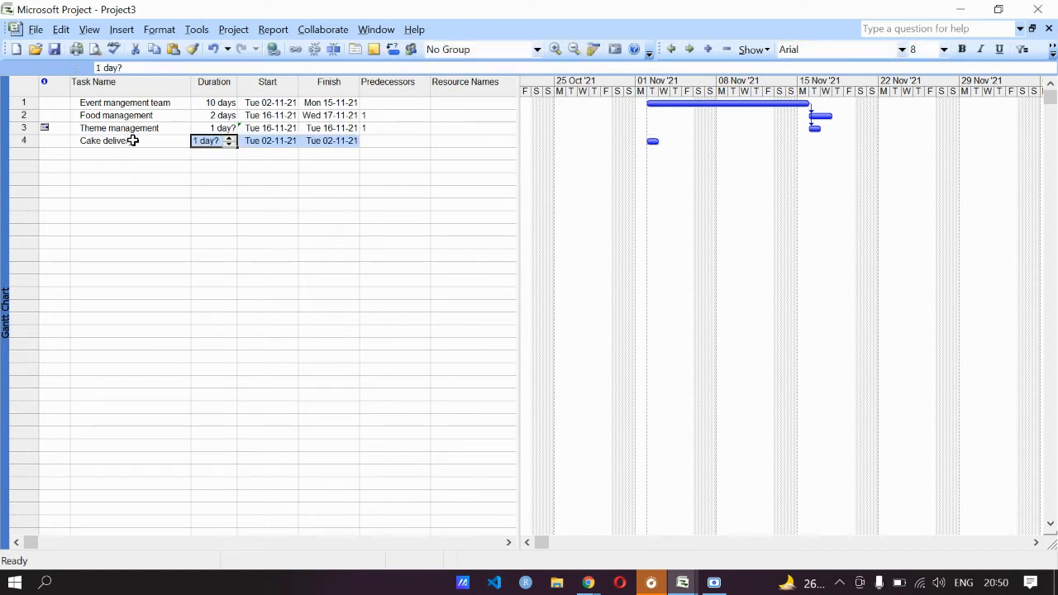
Set Cake delivery's start date to 17-11-21 and link it to always follow the Theme management task
{"action": "key", "text": "Tab"}
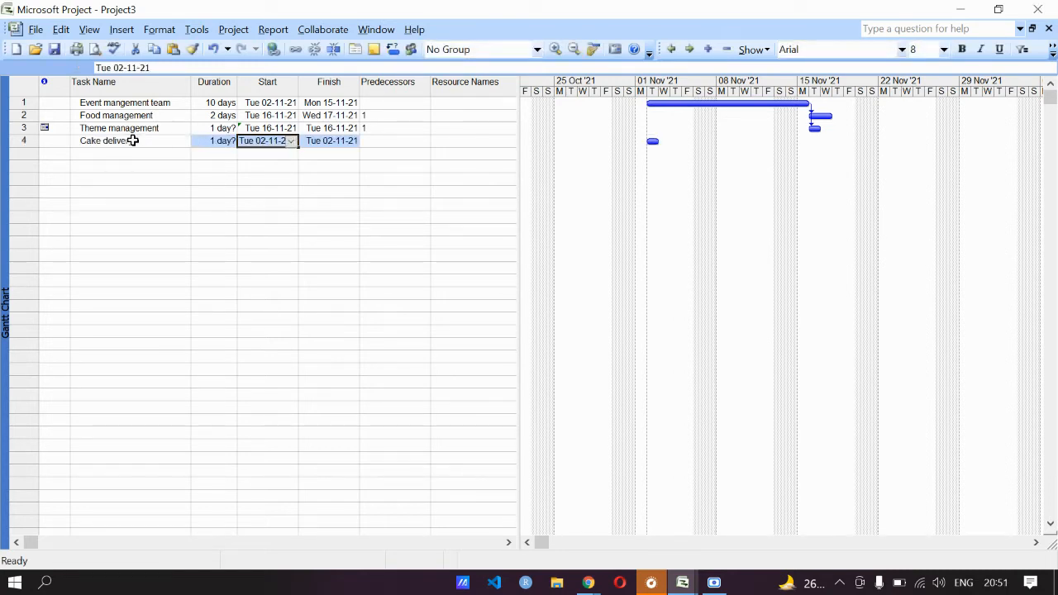
{"action": "left_click", "coordinate": [125, 69]}
{"action": "key", "text": "BackSpace"}
{"action": "key", "text": "BackSpace"}
{"action": "type", "text": "17"}
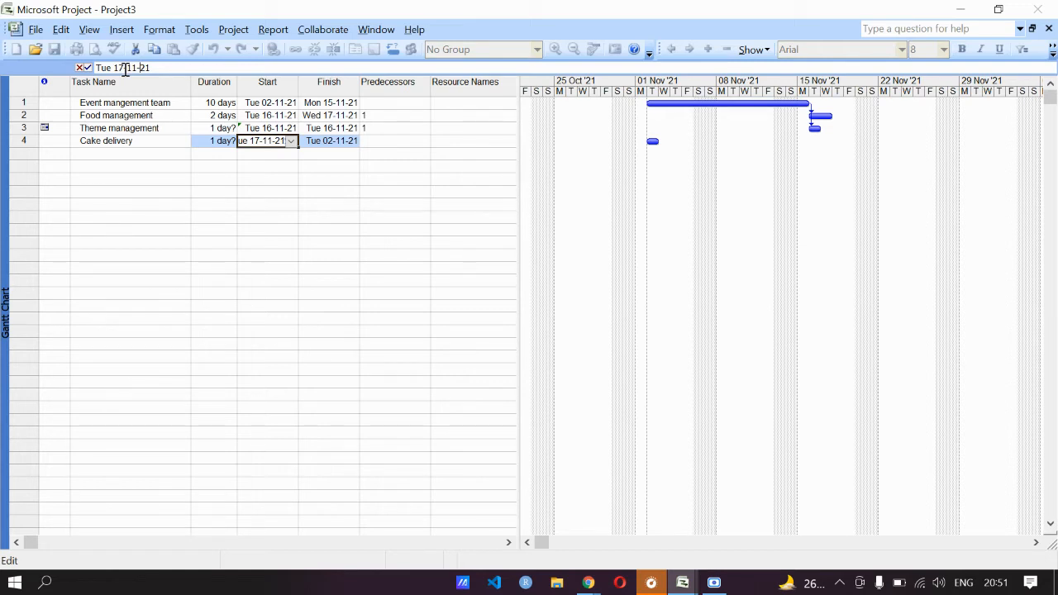
{"action": "key", "text": "Return"}
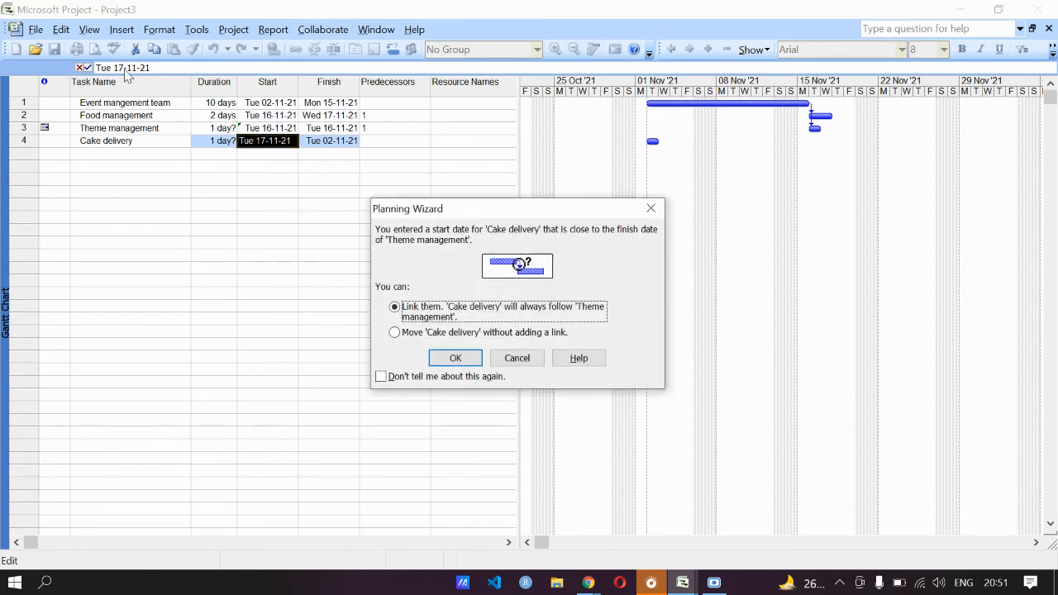
{"action": "left_click", "coordinate": [474, 355]}
Set the predecessors of the Cake delivery task to tasks 1, 2 and 3
{"action": "left_click", "coordinate": [370, 151]}
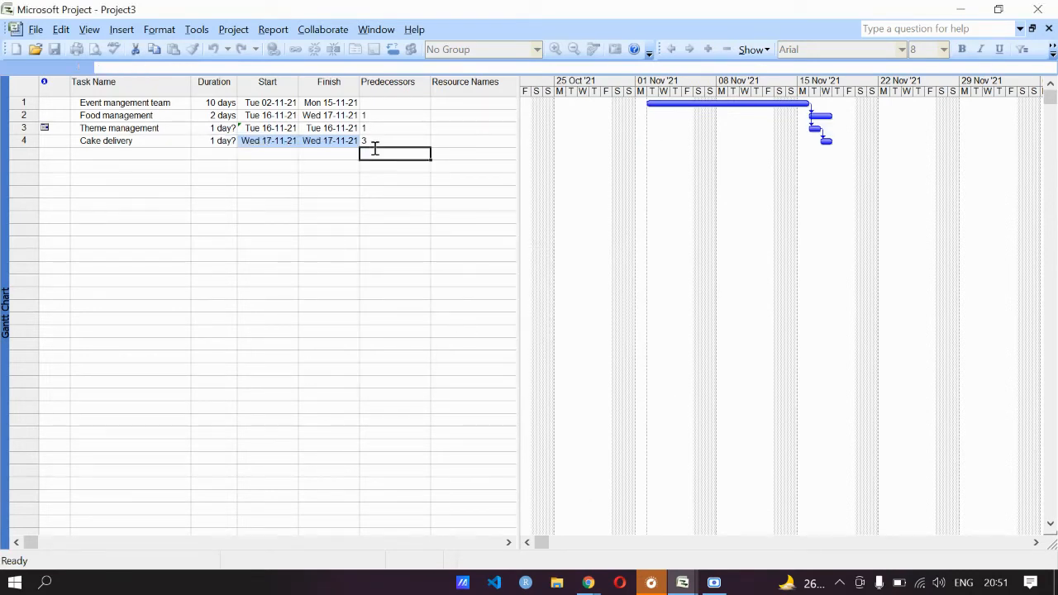
{"action": "left_click", "coordinate": [367, 140]}
{"action": "type", "text": "31,"}
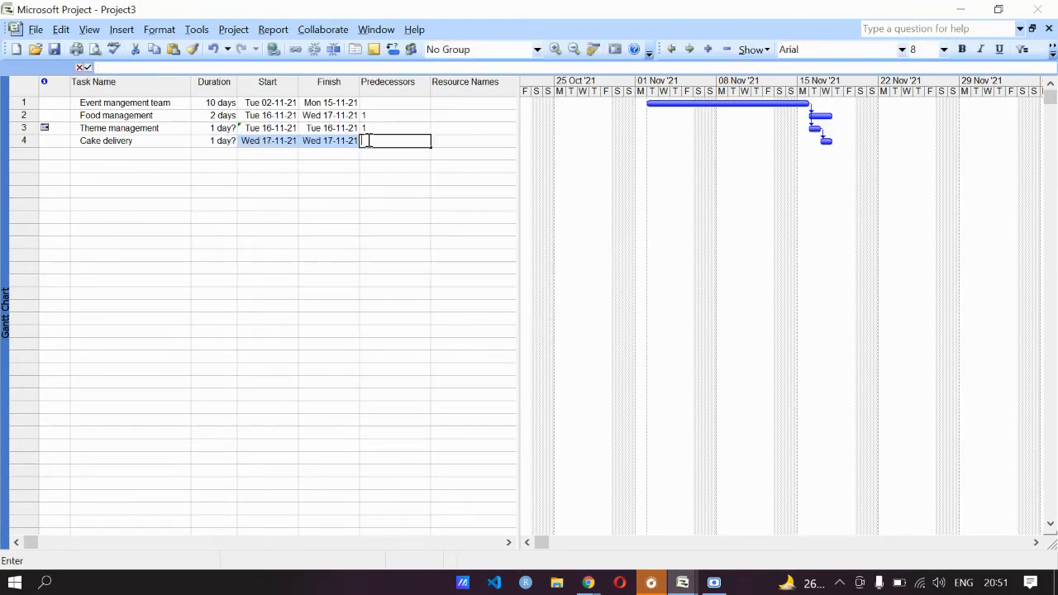
{"action": "type", "text": "2"}
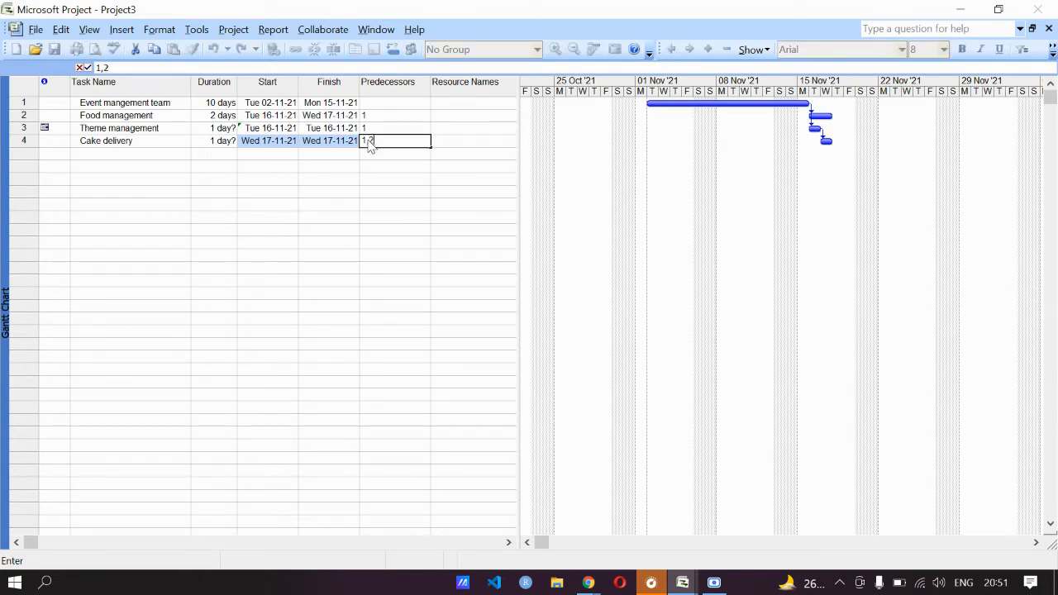
{"action": "type", "text": ",3"}
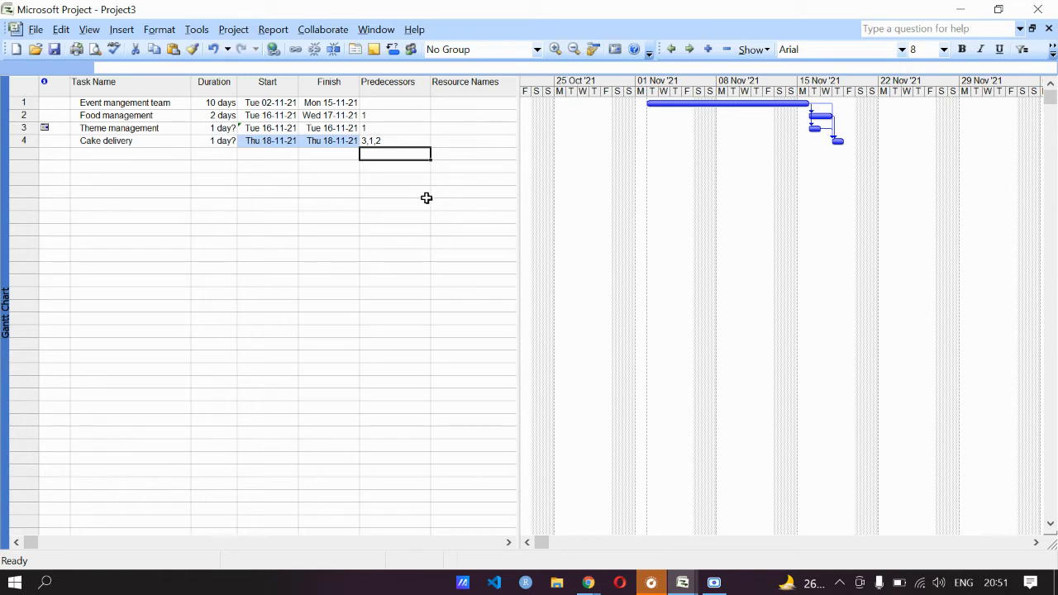
{"action": "left_click", "coordinate": [130, 173]}
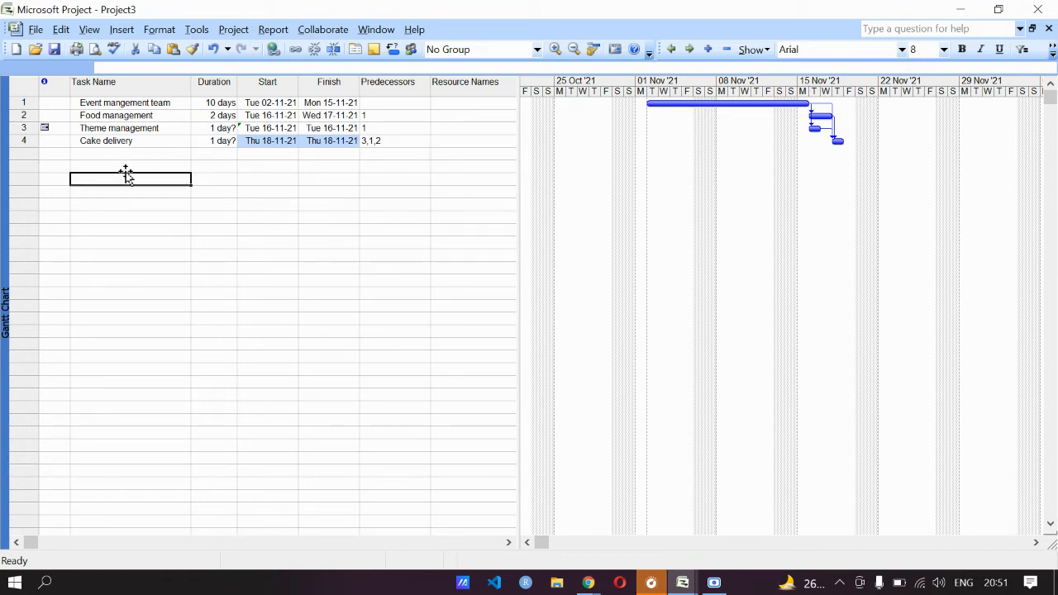
Switch the project to the Resource Sheet view
{"action": "left_click", "coordinate": [135, 166]}
{"action": "left_click", "coordinate": [135, 166]}
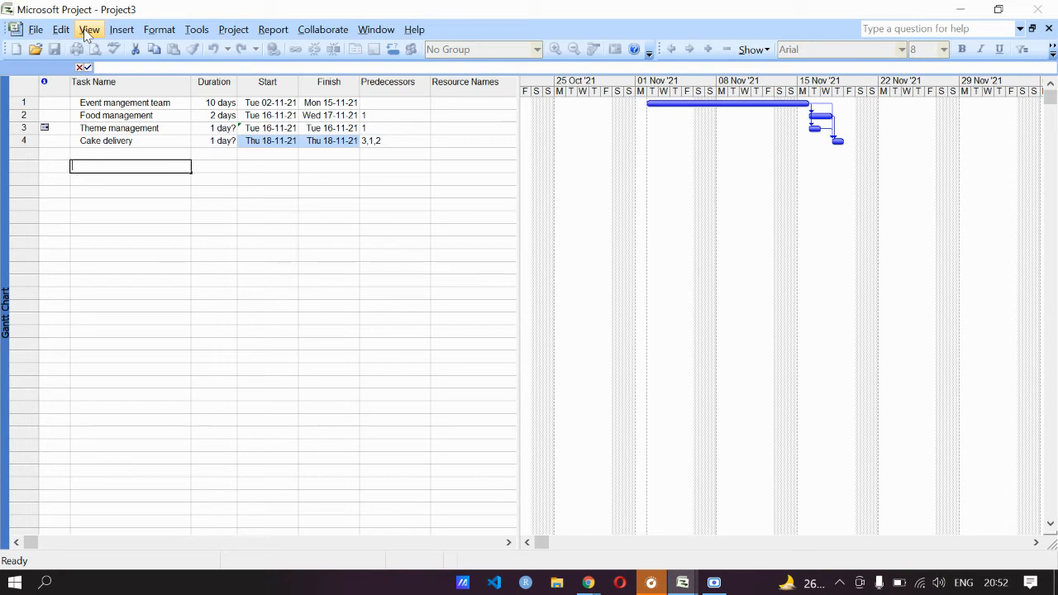
{"action": "left_click", "coordinate": [87, 30]}
{"action": "left_click", "coordinate": [85, 32]}
{"action": "left_click", "coordinate": [129, 180]}
{"action": "left_click", "coordinate": [89, 30]}
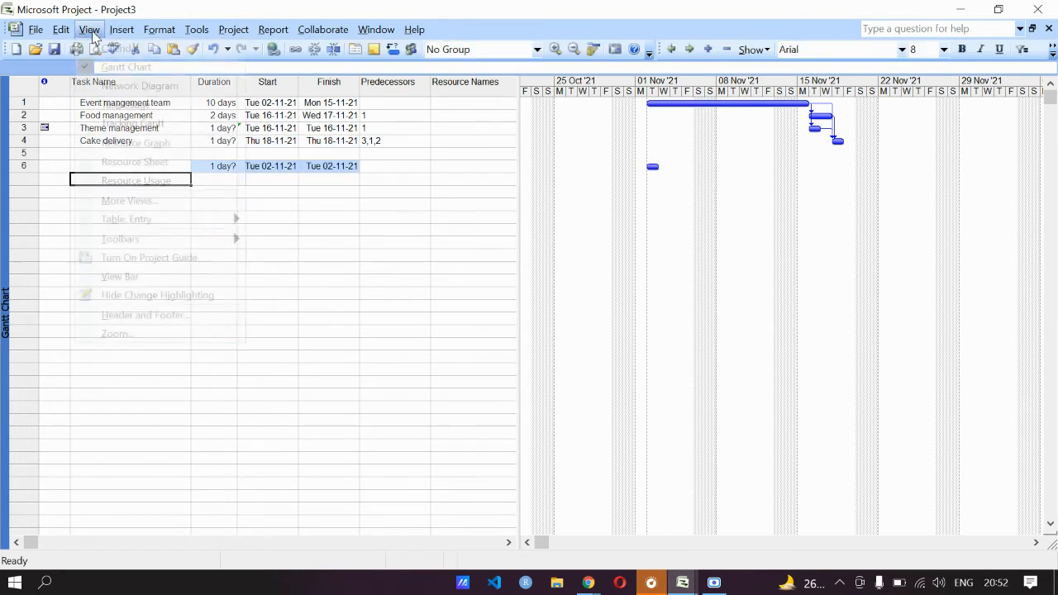
{"action": "left_click", "coordinate": [166, 164]}
Add the resources Cake Shop, Event Mgn Agency and Theme in the first three rows of the resource sheet
{"action": "left_click", "coordinate": [107, 96]}
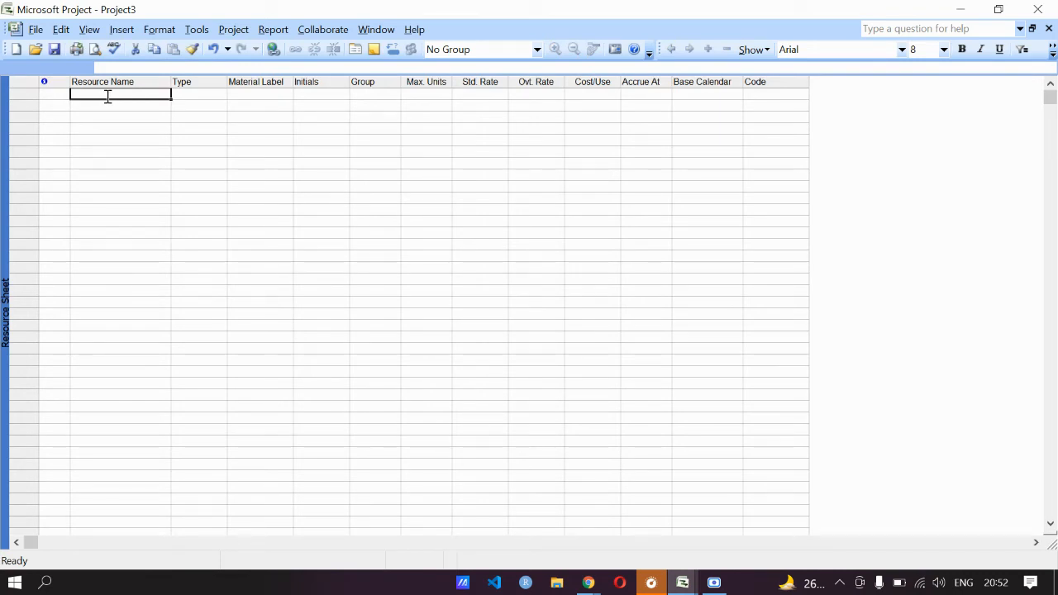
{"action": "type", "text": "Cake "}
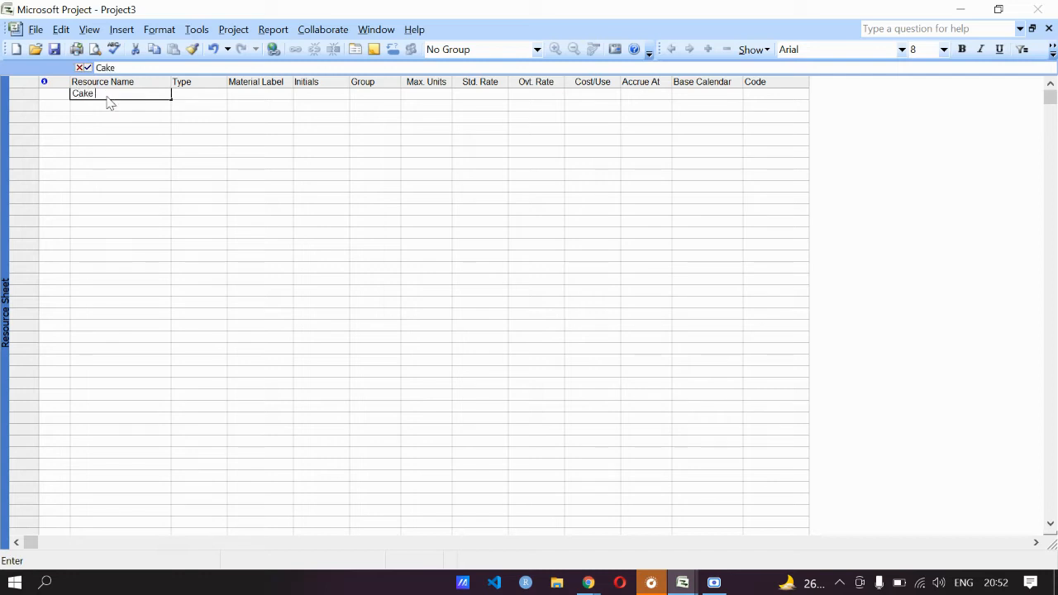
{"action": "type", "text": "Shop"}
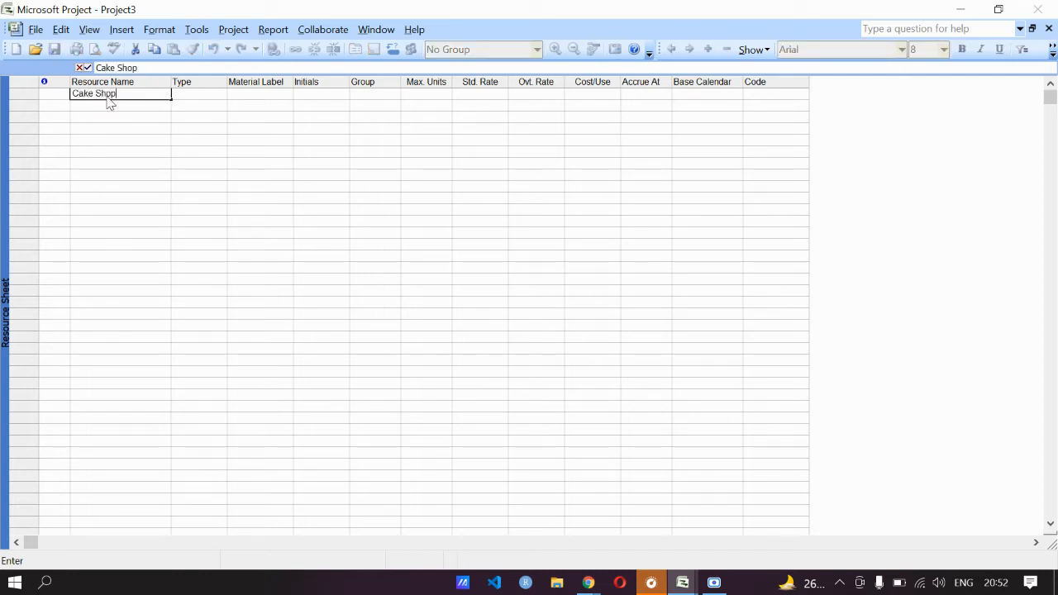
{"action": "key", "text": "Return"}
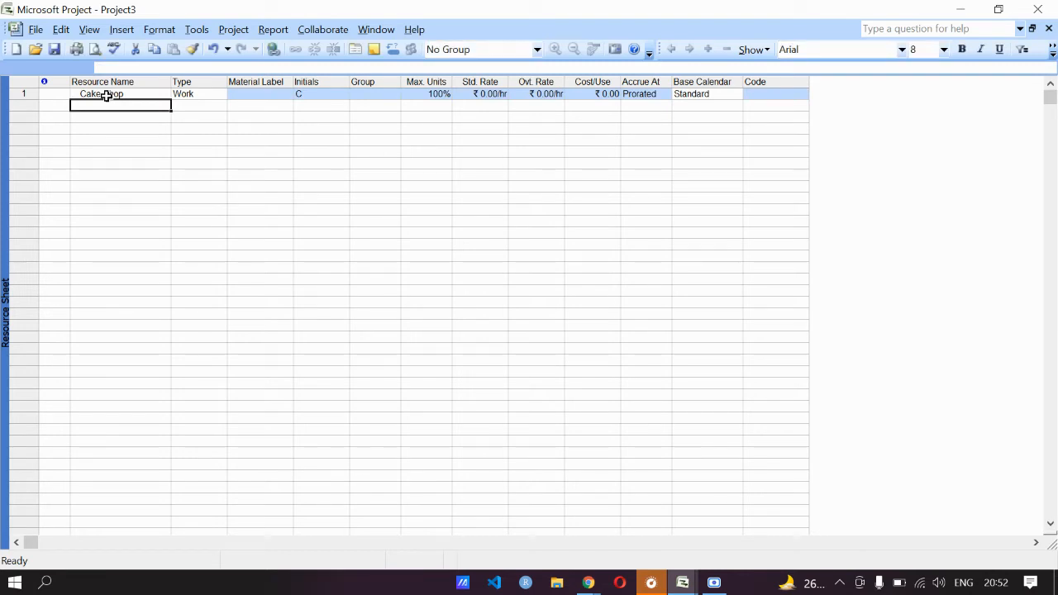
{"action": "type", "text": "Even"}
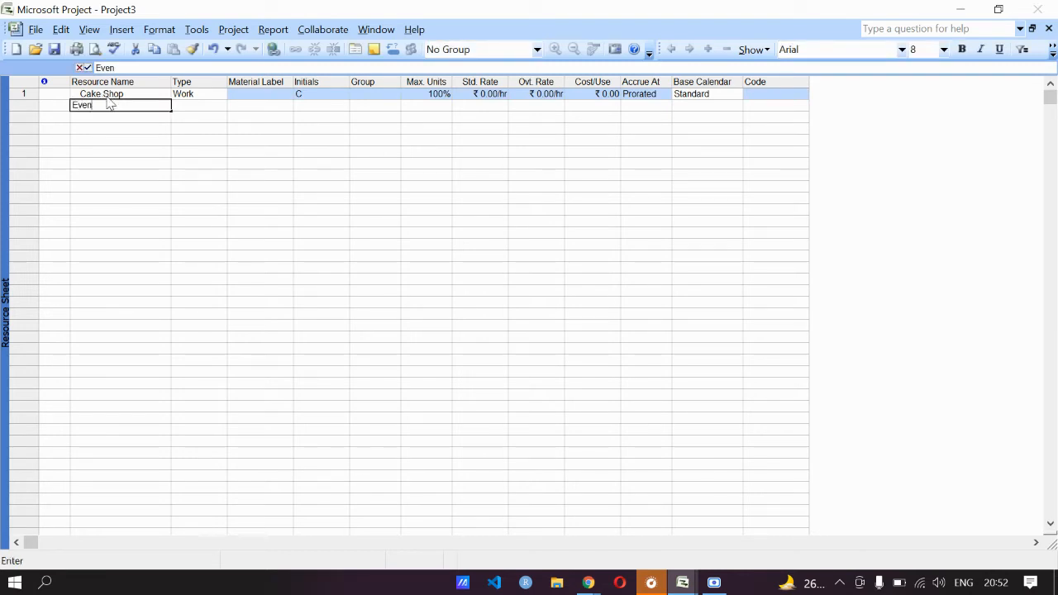
{"action": "type", "text": "t Mgn Agency"}
{"action": "key", "text": "Return"}
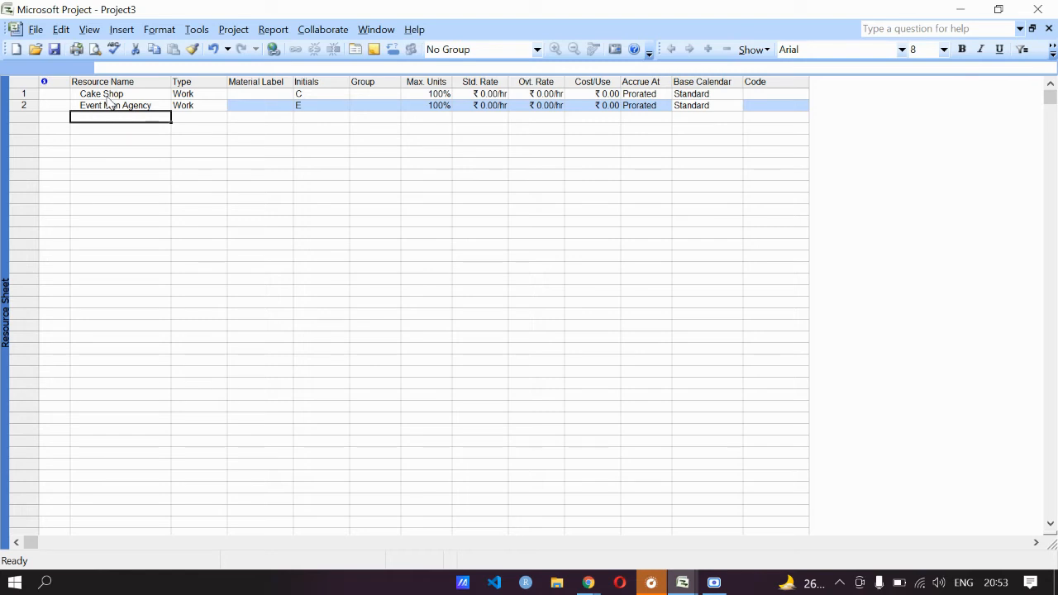
{"action": "type", "text": "T"}
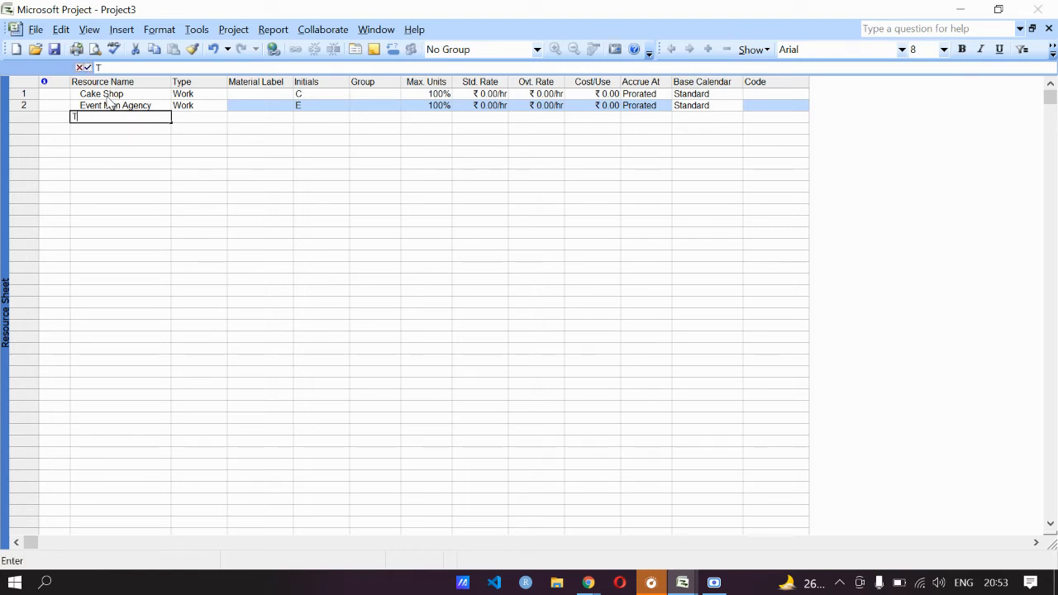
{"action": "type", "text": "heme"}
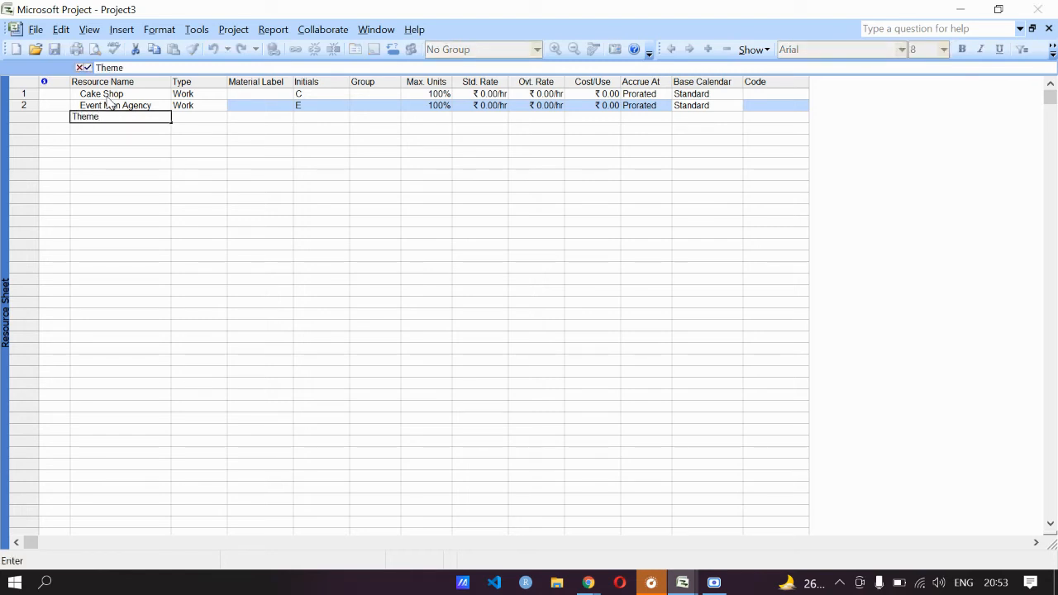
{"action": "key", "text": "Tab"}
Set the Cake Shop resource's type to Material
{"action": "key", "text": "Up"}
{"action": "key", "text": "Up"}
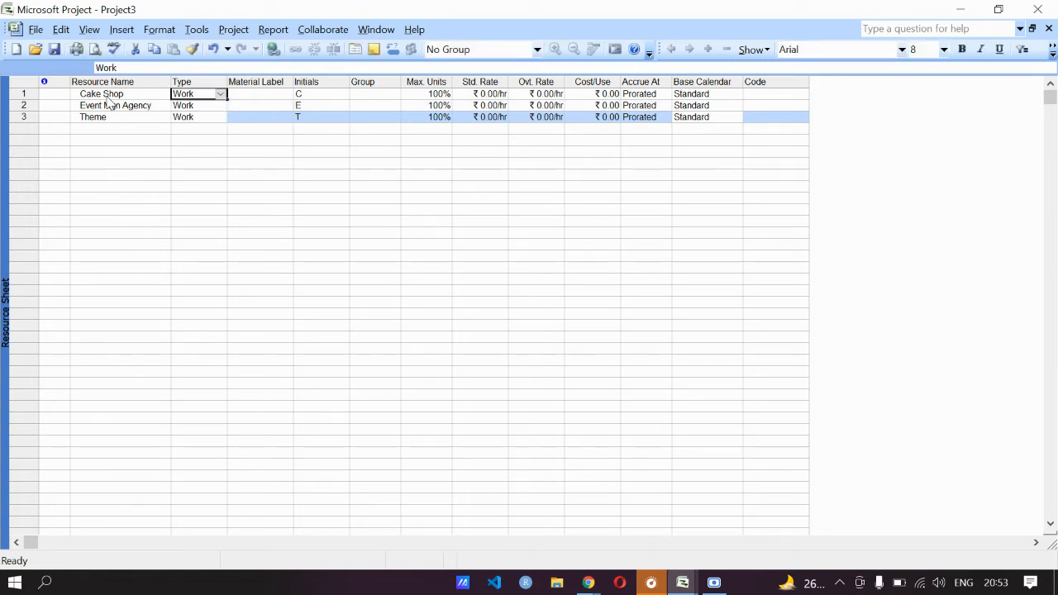
{"action": "left_click", "coordinate": [222, 95]}
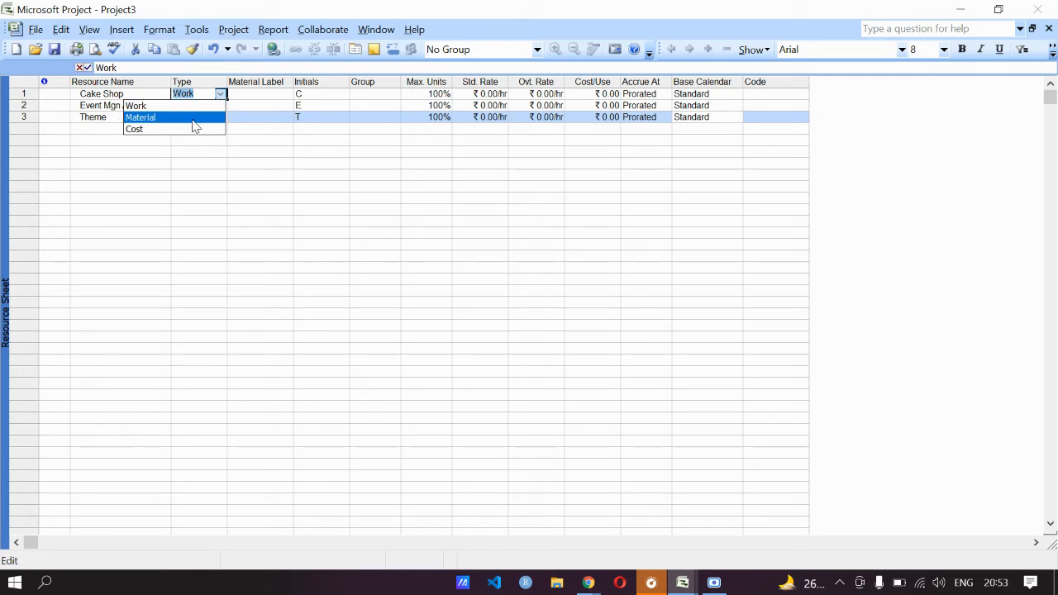
{"action": "left_click", "coordinate": [193, 122]}
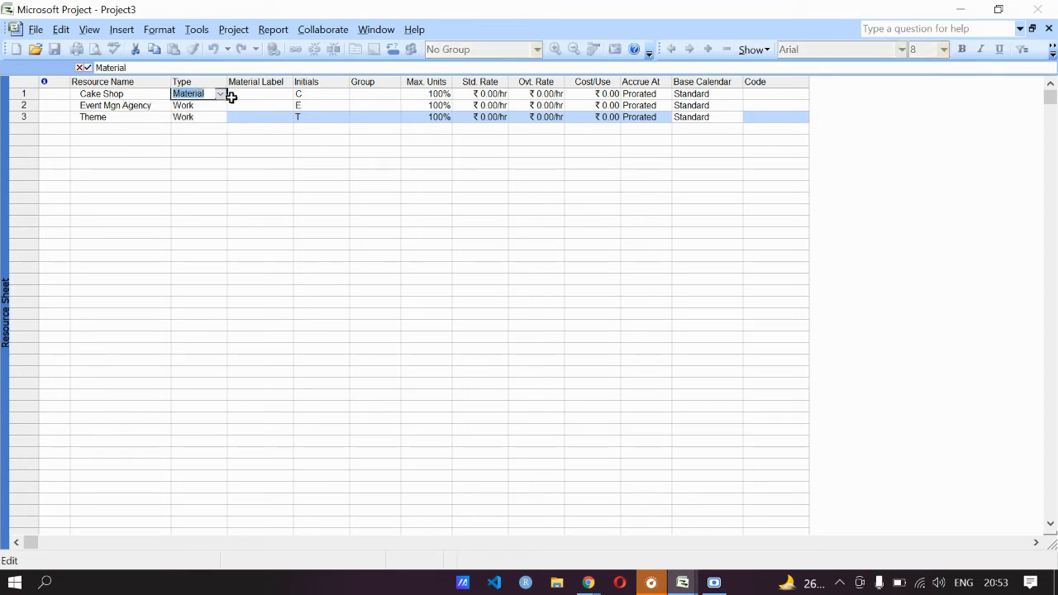
{"action": "left_click", "coordinate": [209, 105]}
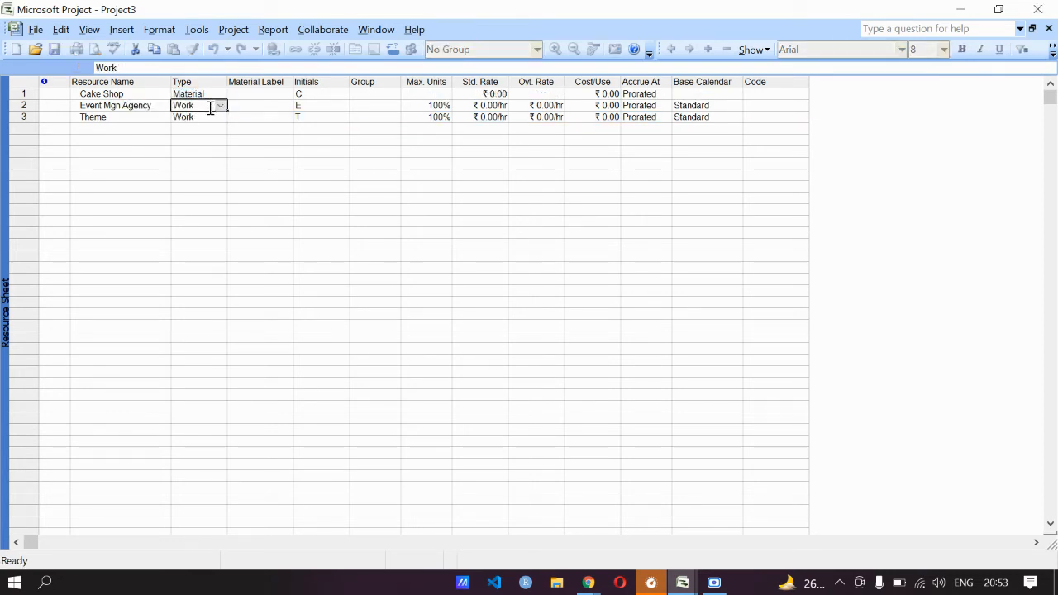
{"action": "left_click", "coordinate": [217, 117]}
{"action": "left_click", "coordinate": [221, 117]}
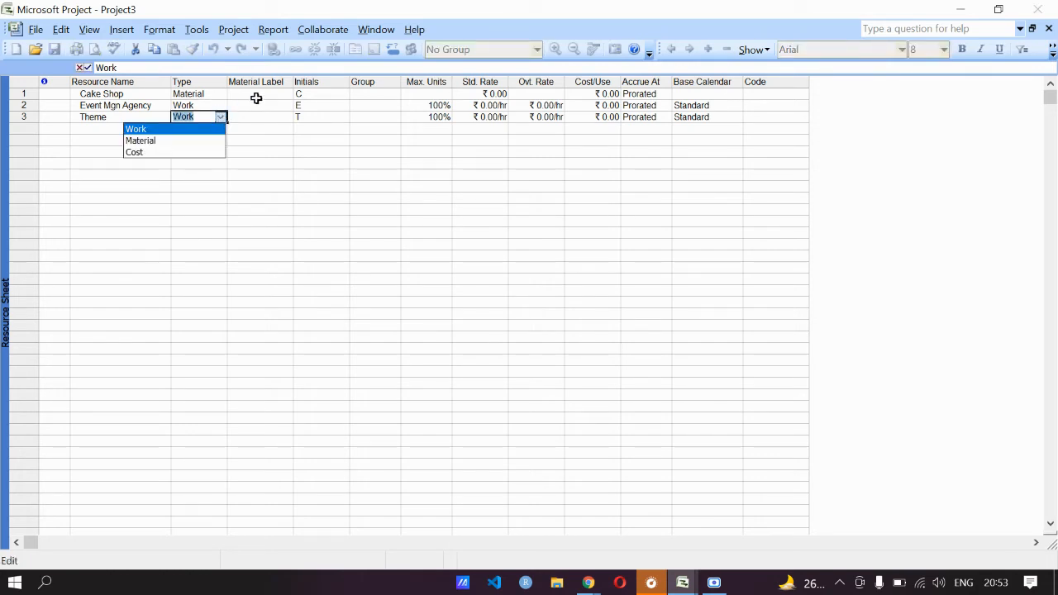
{"action": "left_click", "coordinate": [316, 95]}
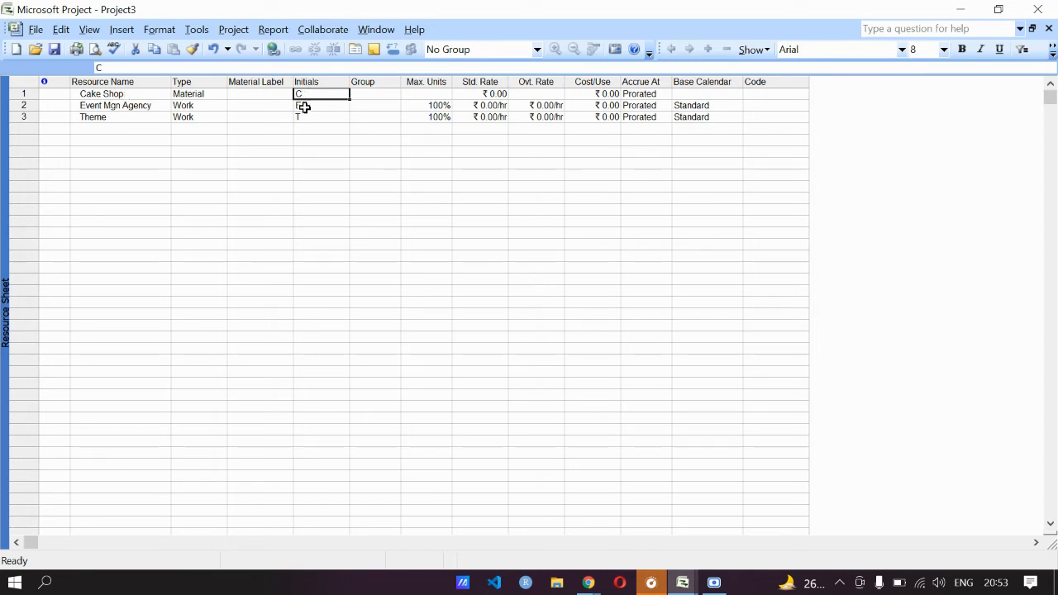
{"action": "left_click", "coordinate": [653, 94]}
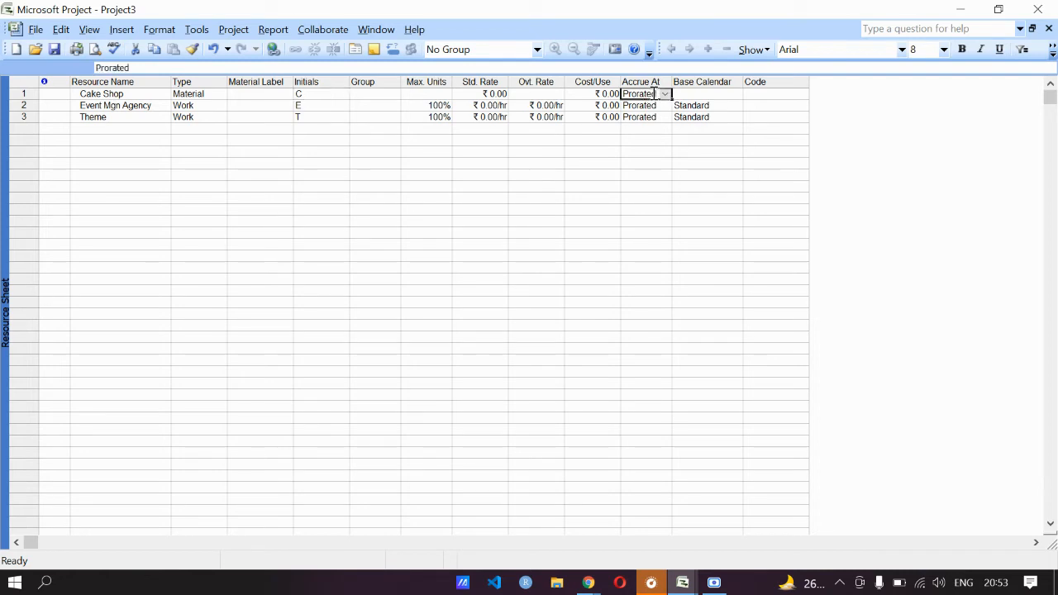
{"action": "left_click", "coordinate": [600, 93]}
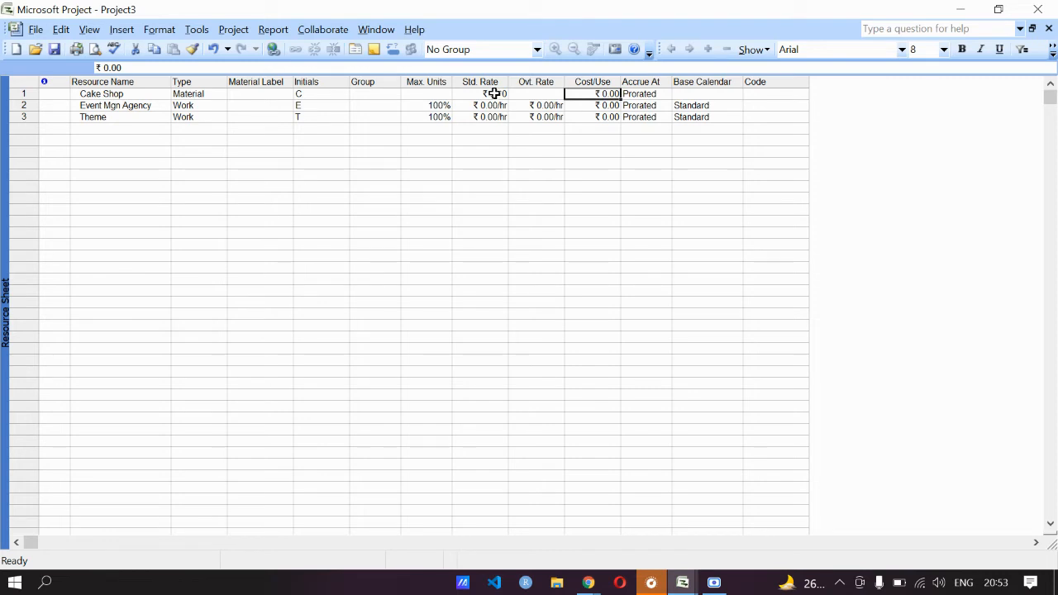
Set the cost accrual to Start for the Cake Shop resource and to End for the Theme resource
{"action": "left_click", "coordinate": [633, 94]}
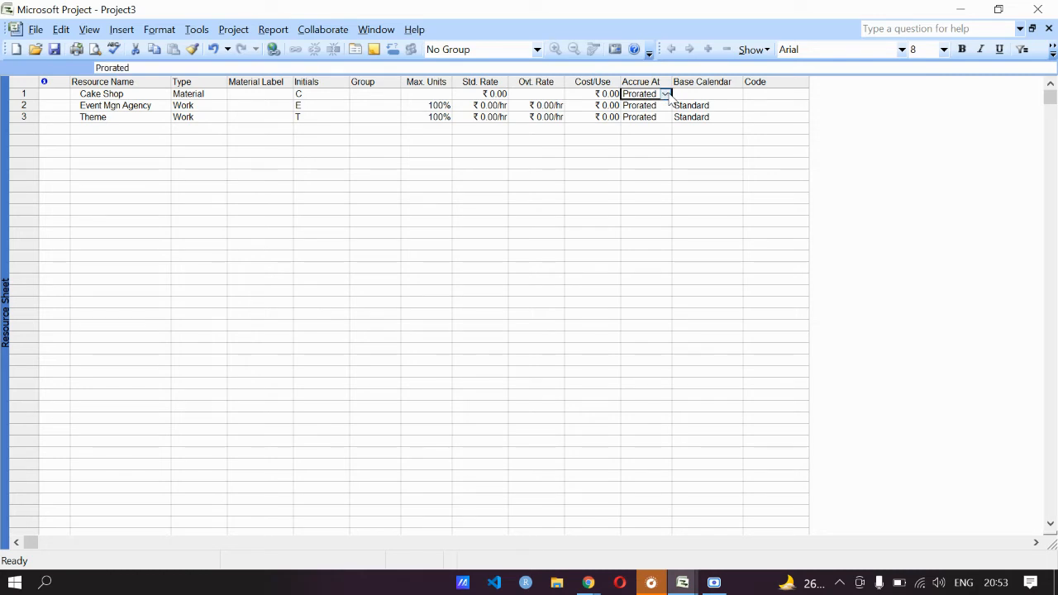
{"action": "left_click", "coordinate": [667, 94]}
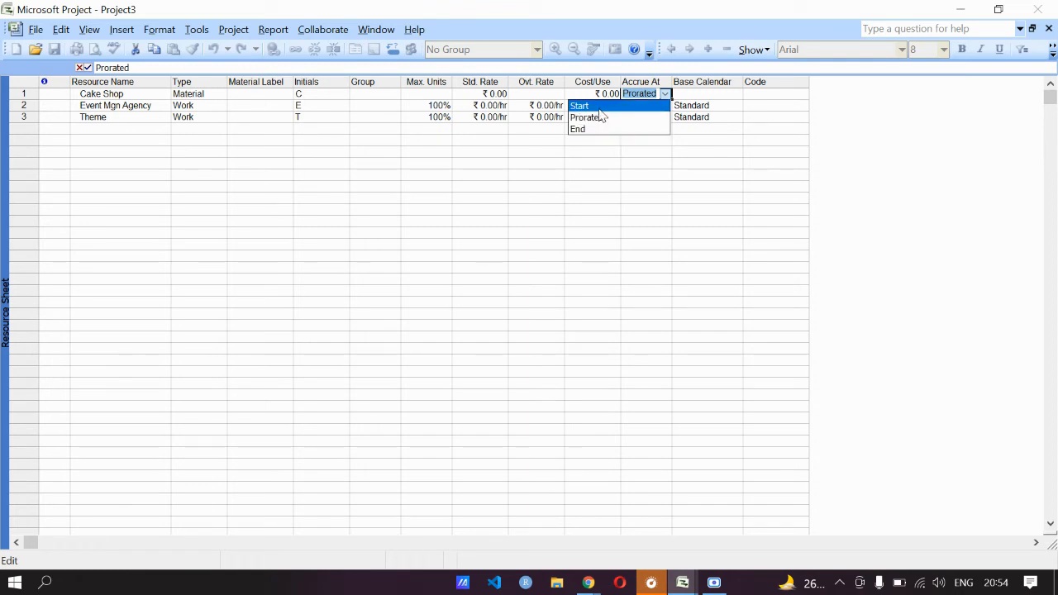
{"action": "left_click", "coordinate": [597, 106]}
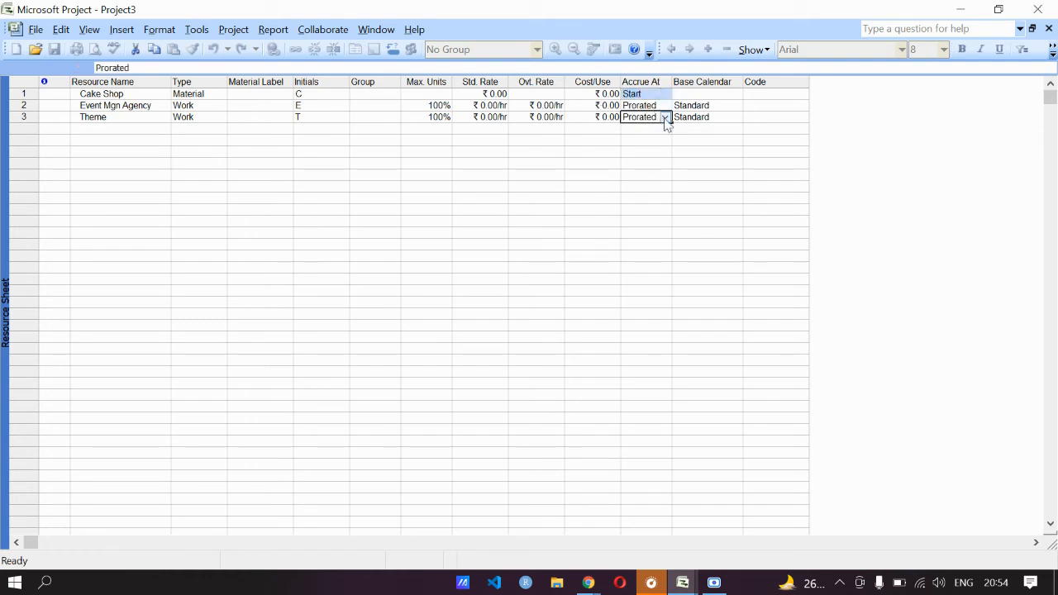
{"action": "left_click", "coordinate": [665, 117]}
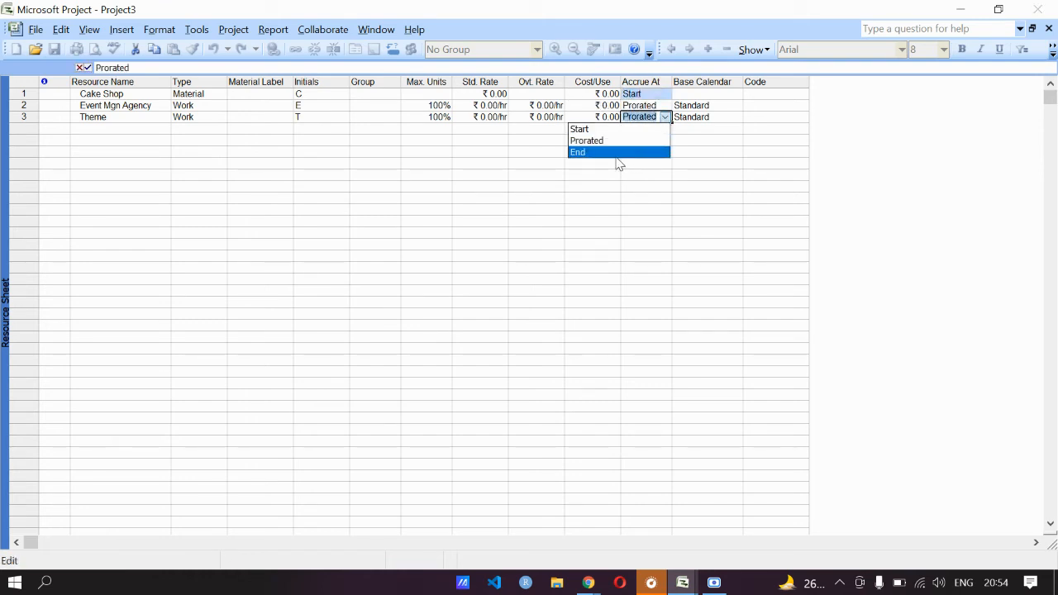
{"action": "left_click", "coordinate": [570, 153]}
{"action": "left_click", "coordinate": [570, 151]}
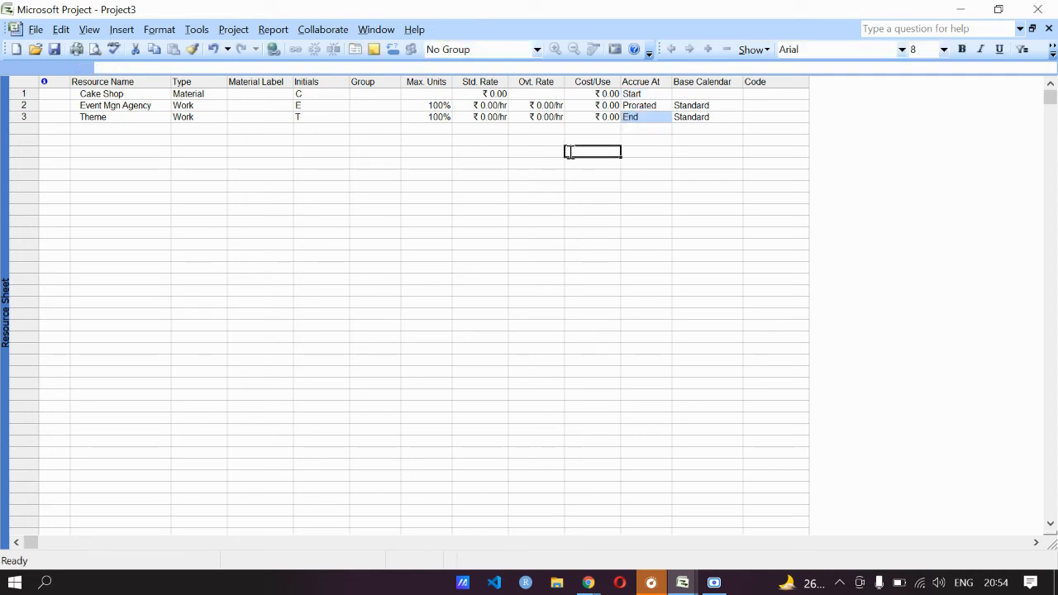
Return to the Gantt Chart view and select the resource names cell of the Event mangement team task
{"action": "left_click", "coordinate": [89, 30]}
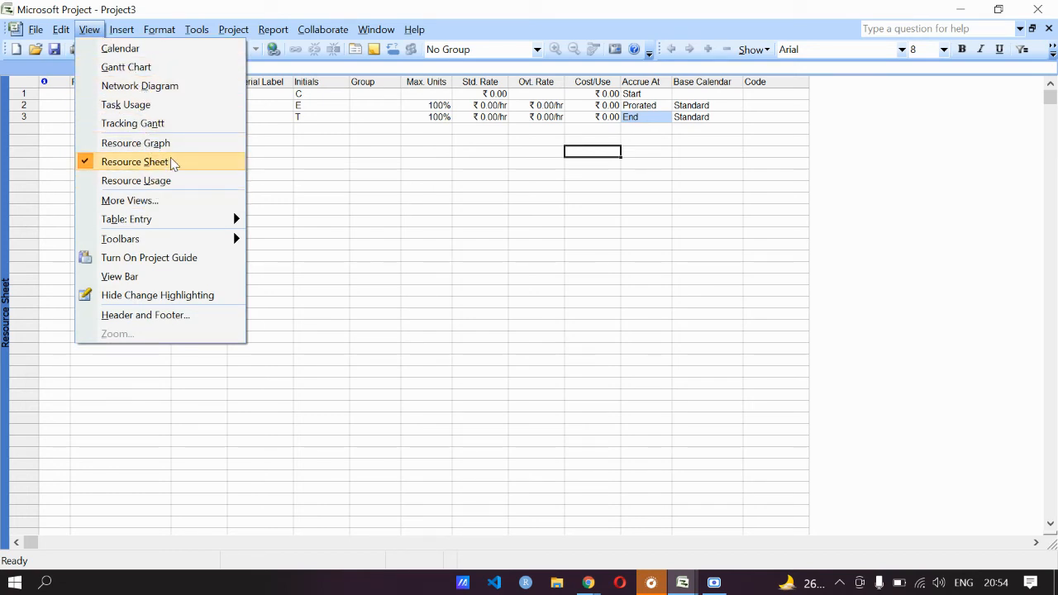
{"action": "left_click", "coordinate": [147, 69]}
{"action": "left_click", "coordinate": [475, 102]}
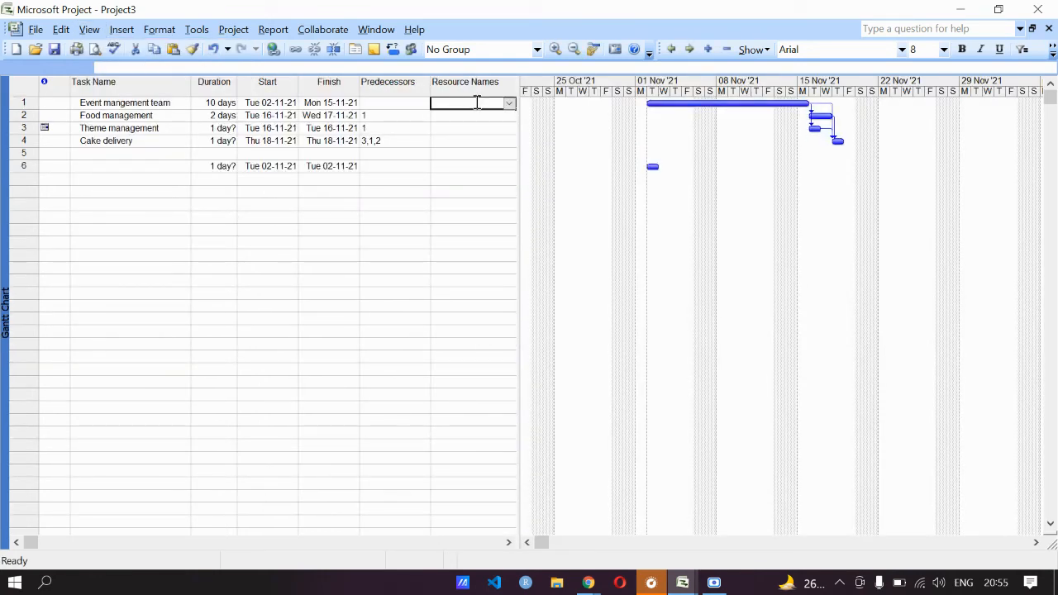
Try to clear the duration, start and finish values of the unnamed task in row 6
{"action": "left_click", "coordinate": [226, 166]}
{"action": "left_click", "coordinate": [227, 170]}
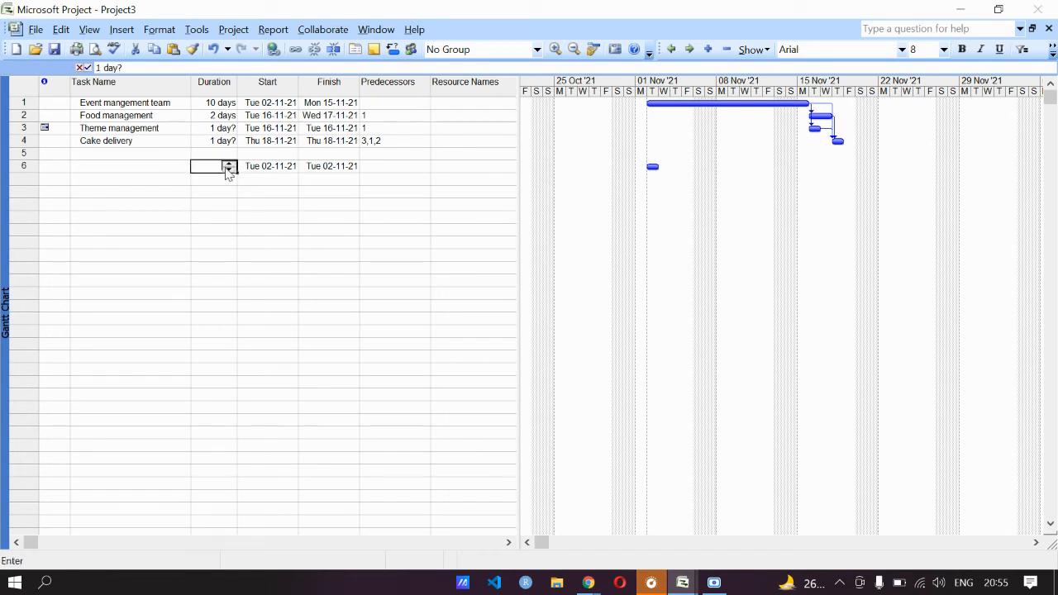
{"action": "key", "text": "Right"}
{"action": "key", "text": "BackSpace"}
{"action": "key", "text": "Right"}
{"action": "key", "text": "BackSpace"}
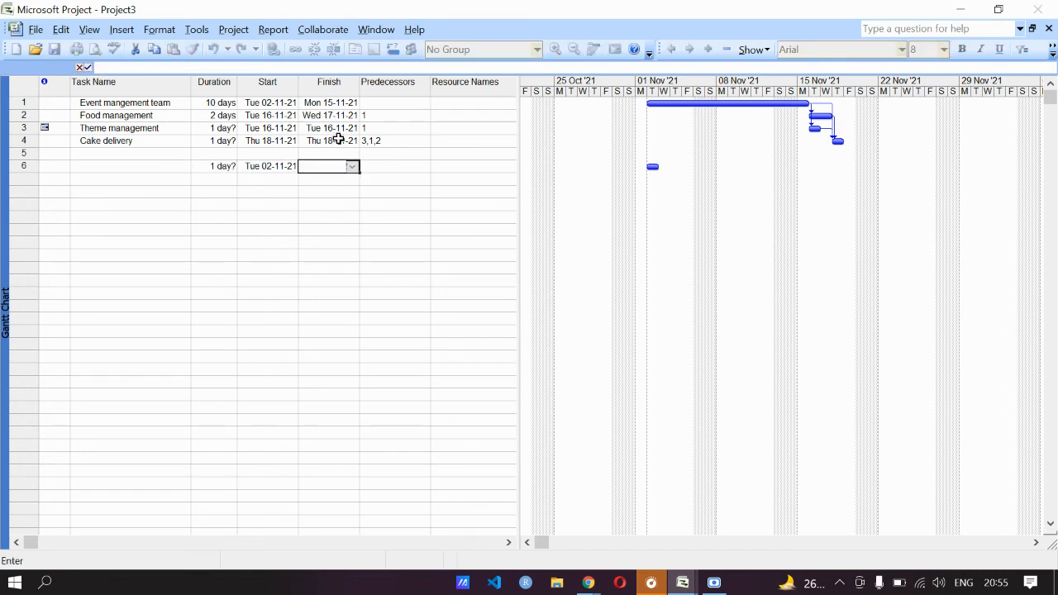
Assign Event Mgn Agency to the Event mangement team task and Cake Shop to the Food management task
{"action": "left_click", "coordinate": [466, 103]}
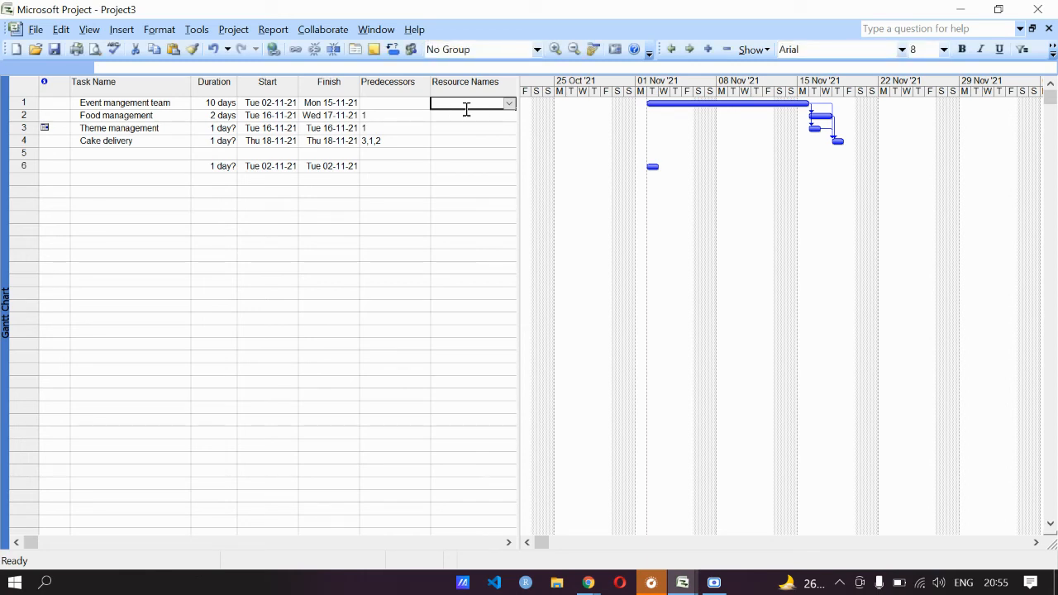
{"action": "left_click", "coordinate": [510, 104]}
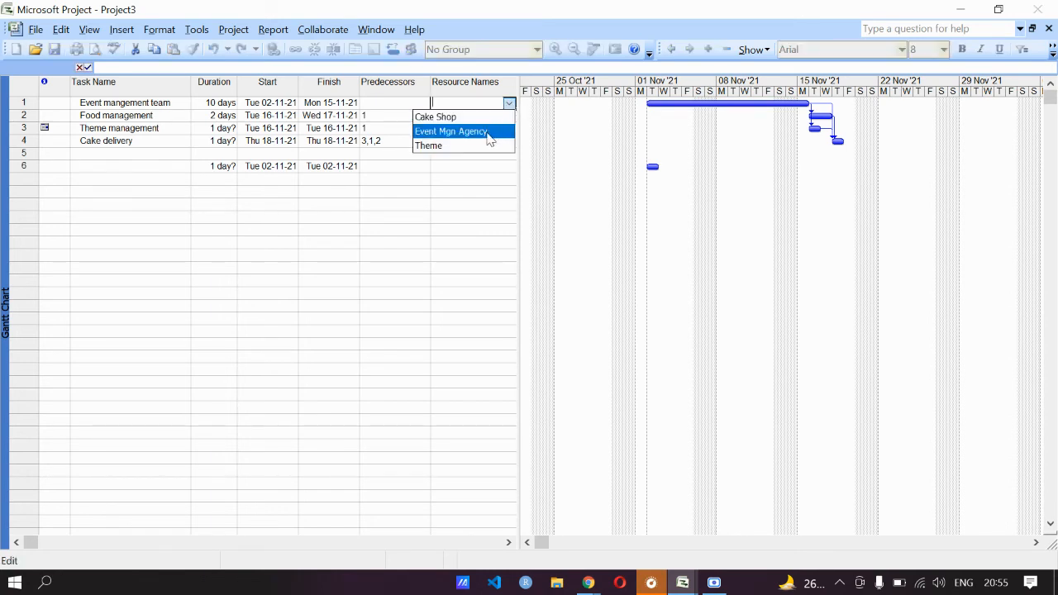
{"action": "left_click", "coordinate": [488, 135]}
{"action": "left_click", "coordinate": [489, 136]}
{"action": "left_click", "coordinate": [502, 128]}
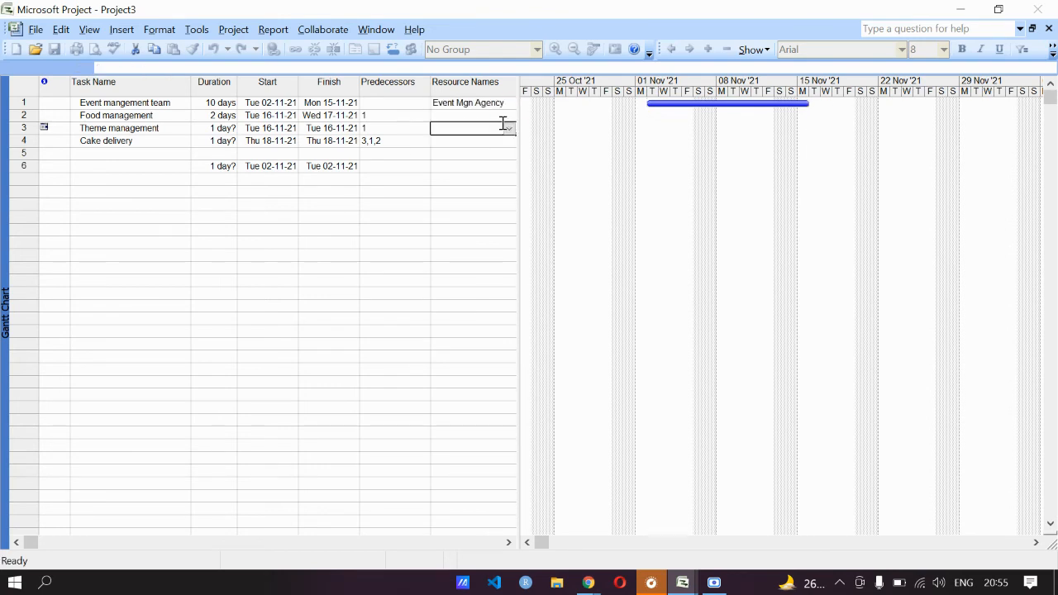
{"action": "left_click", "coordinate": [504, 117]}
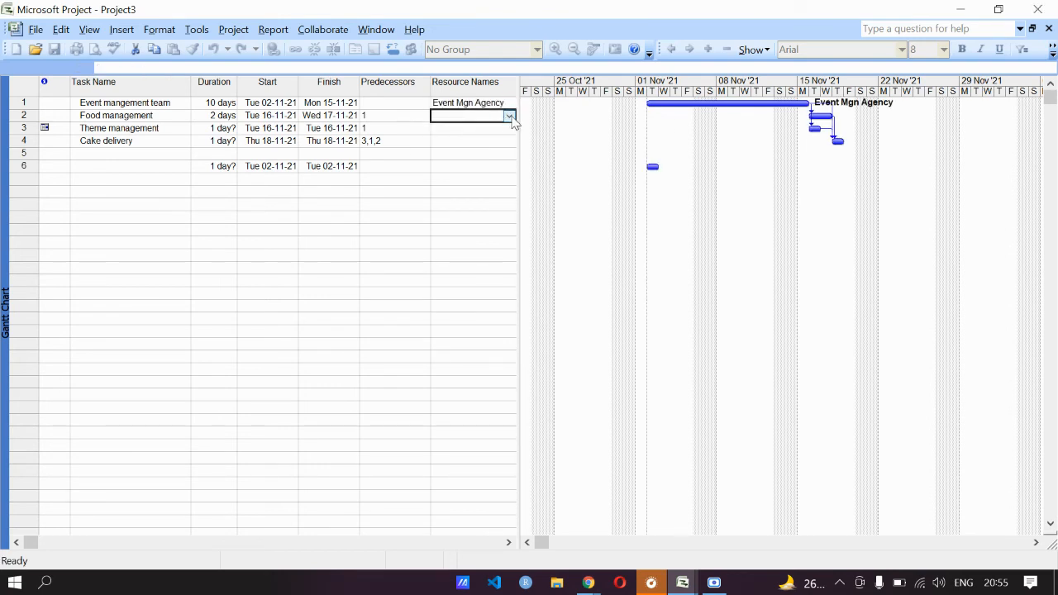
{"action": "left_click", "coordinate": [510, 117]}
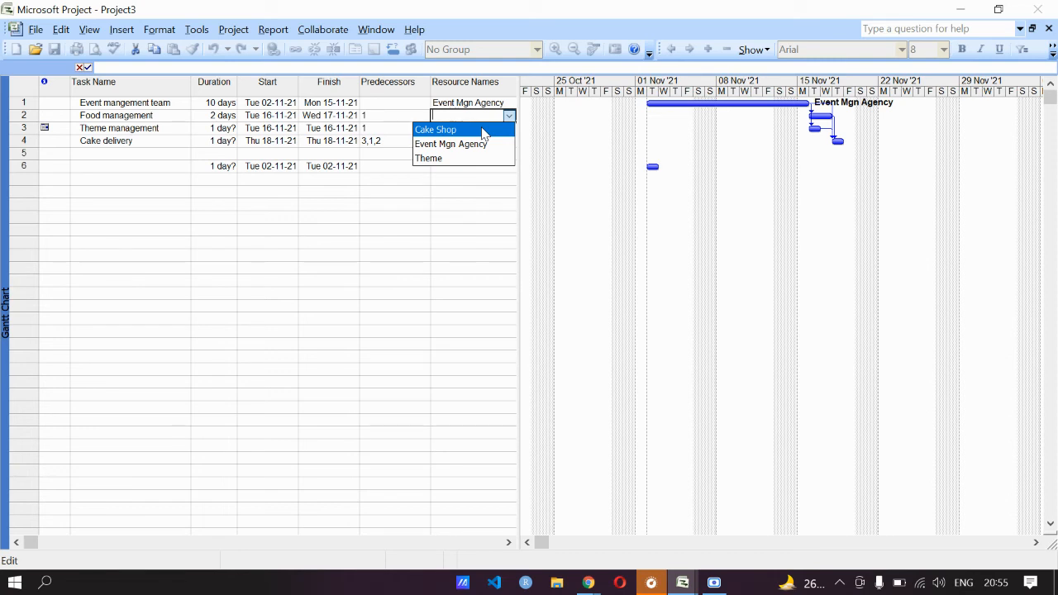
{"action": "left_click", "coordinate": [483, 131]}
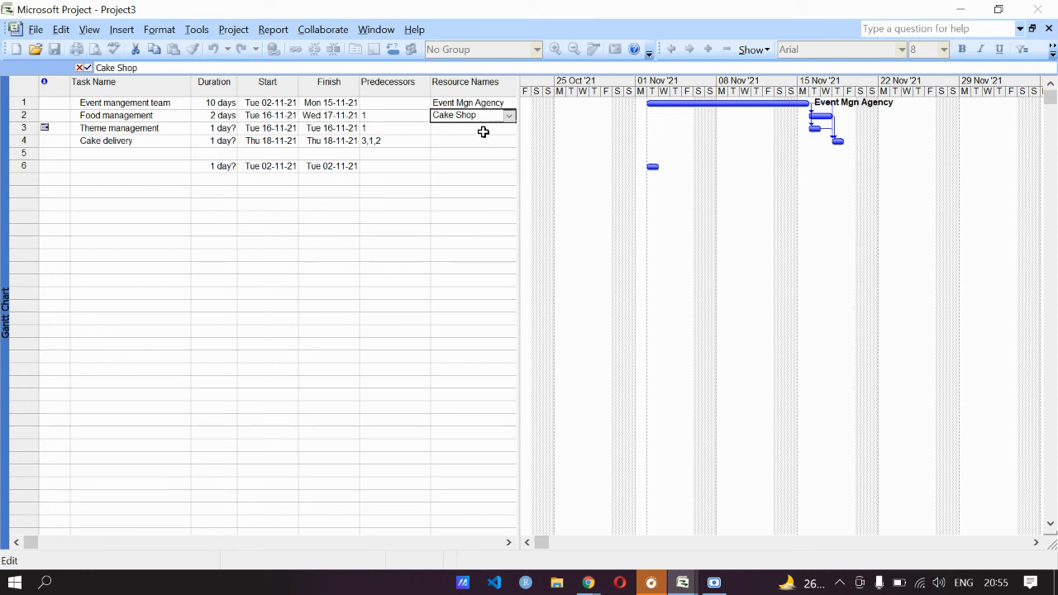
Assign the Theme resource to the Theme management task and Cake Shop to the Cake delivery task
{"action": "left_click", "coordinate": [484, 130]}
{"action": "left_click", "coordinate": [509, 129]}
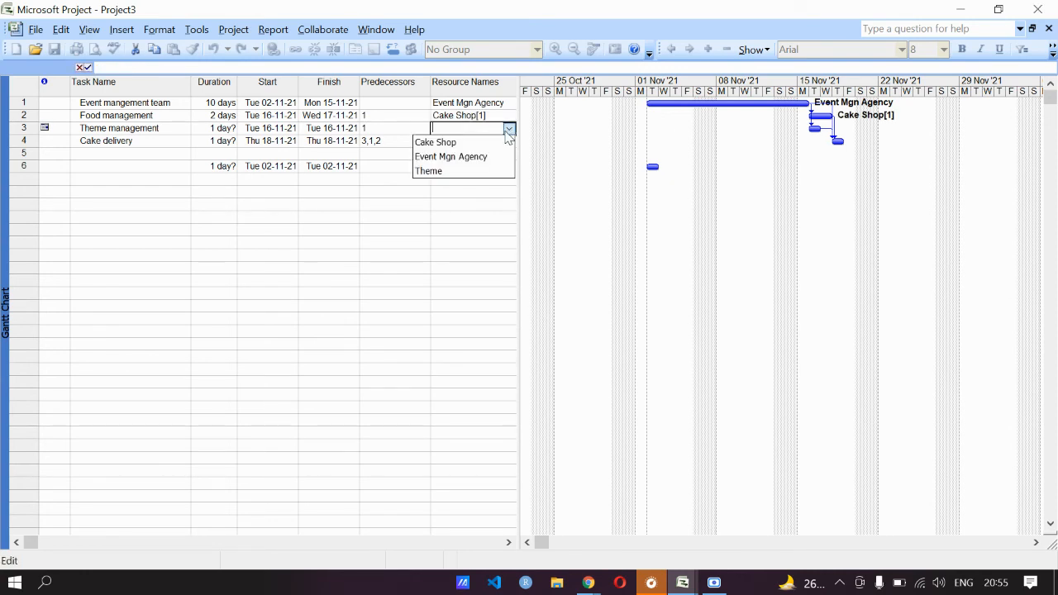
{"action": "left_click", "coordinate": [481, 171]}
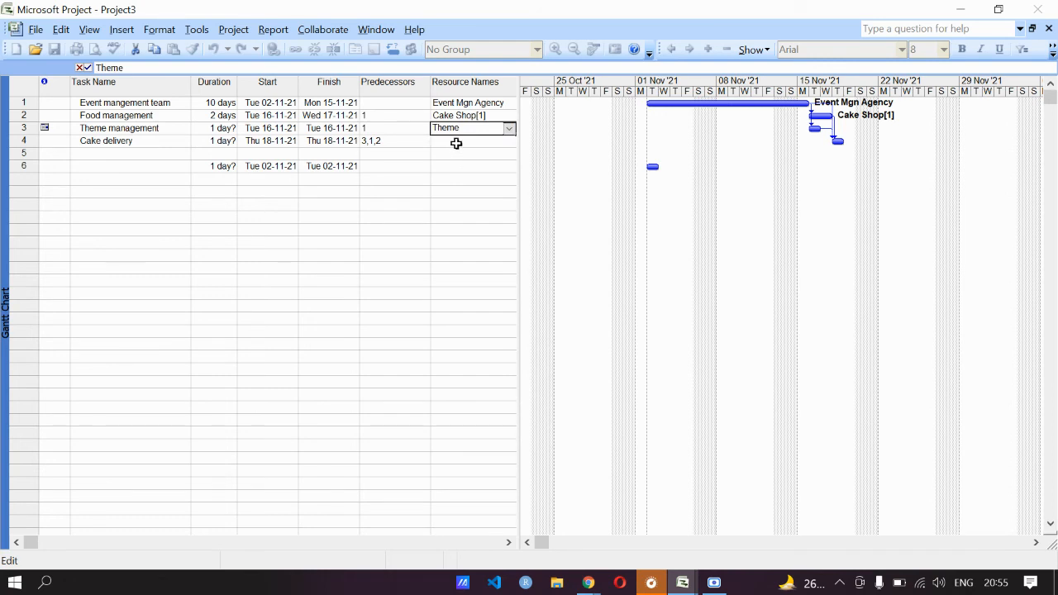
{"action": "left_click", "coordinate": [458, 141]}
{"action": "left_click", "coordinate": [509, 142]}
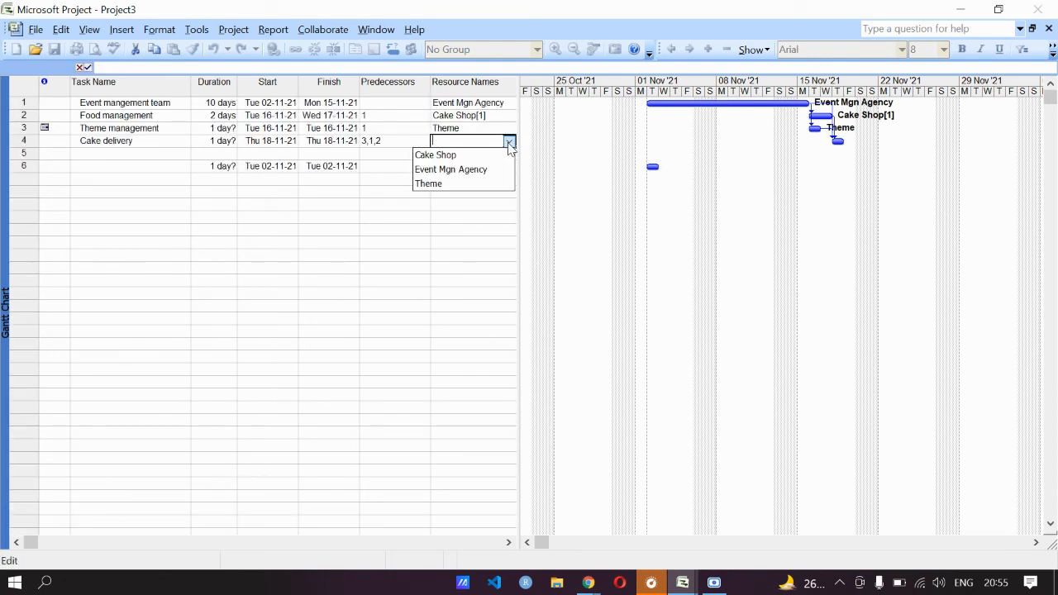
{"action": "left_click", "coordinate": [468, 156]}
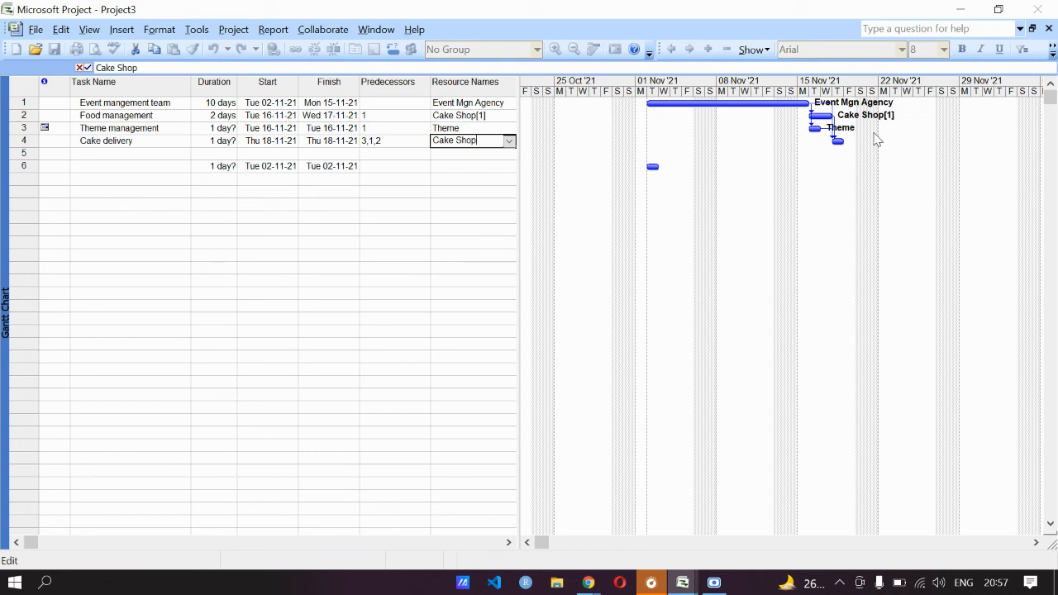
{"action": "key", "text": "alt+Tab"}
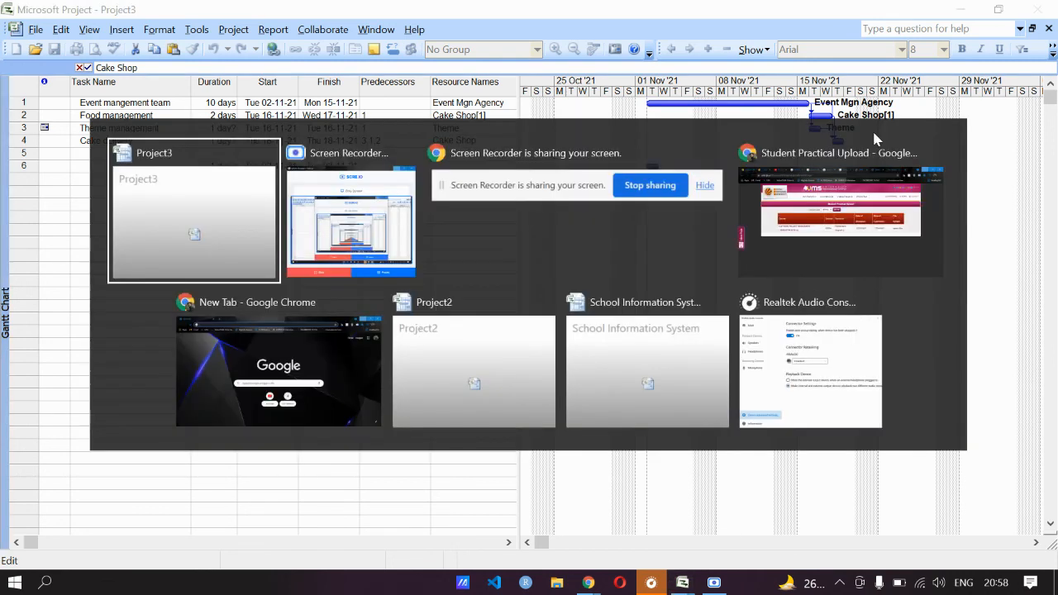